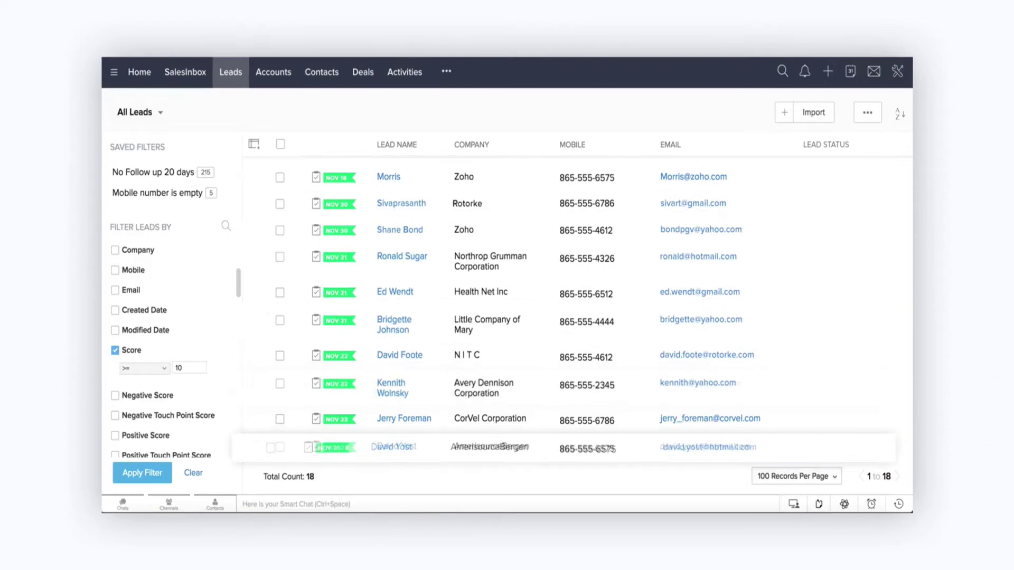
- Open the Morris lead's details from the filtered leads list
click(396, 178)
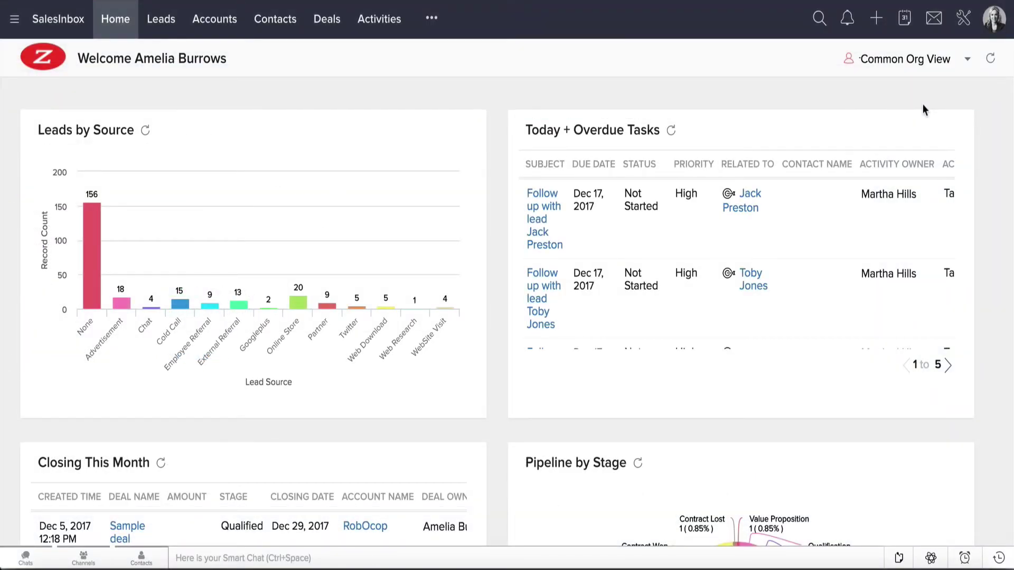
- Open Setup > Scoring Rules and keep Leads as the scored module
click(965, 22)
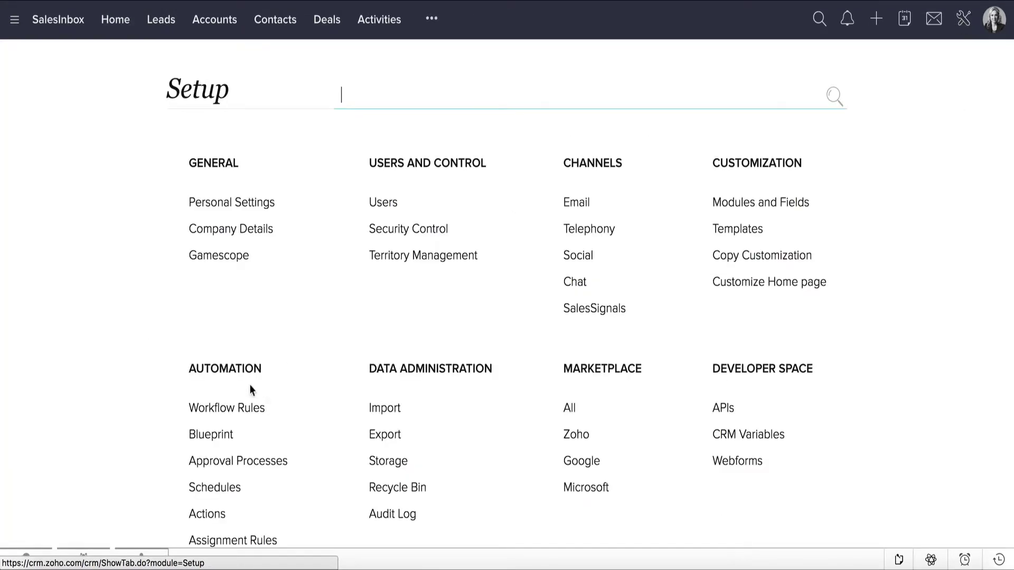
scroll(247, 384, down, 2)
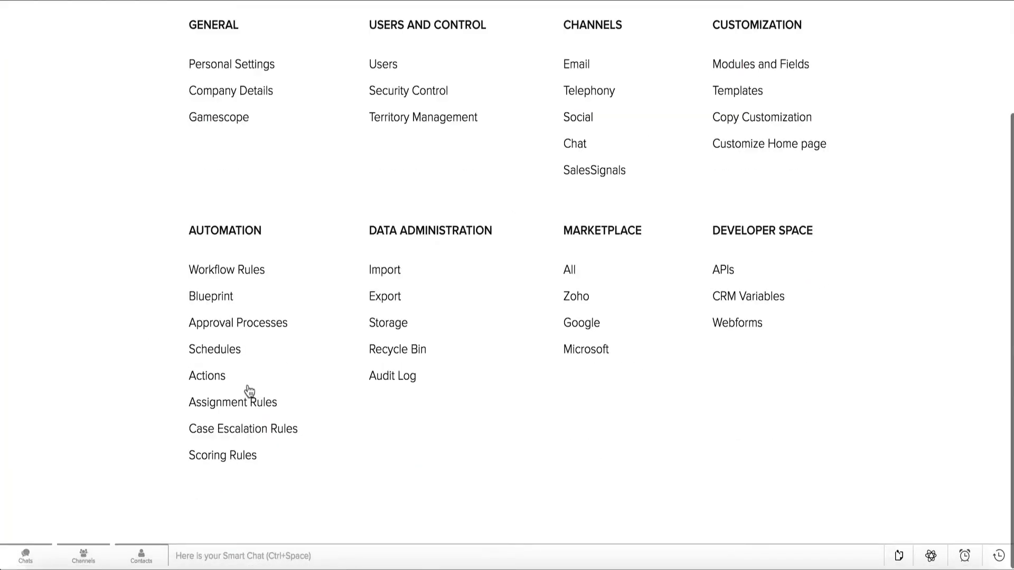
click(244, 474)
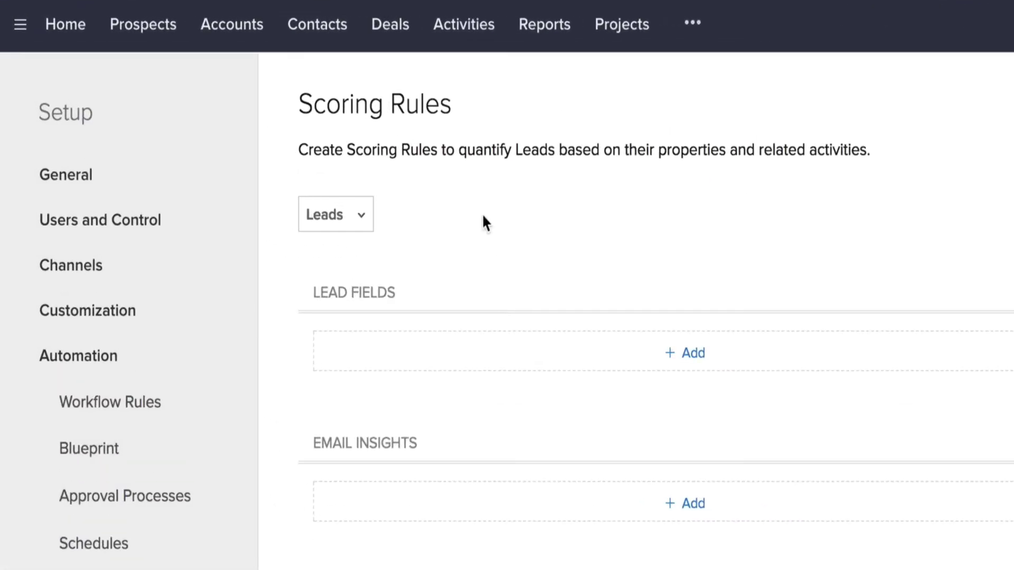
click(367, 225)
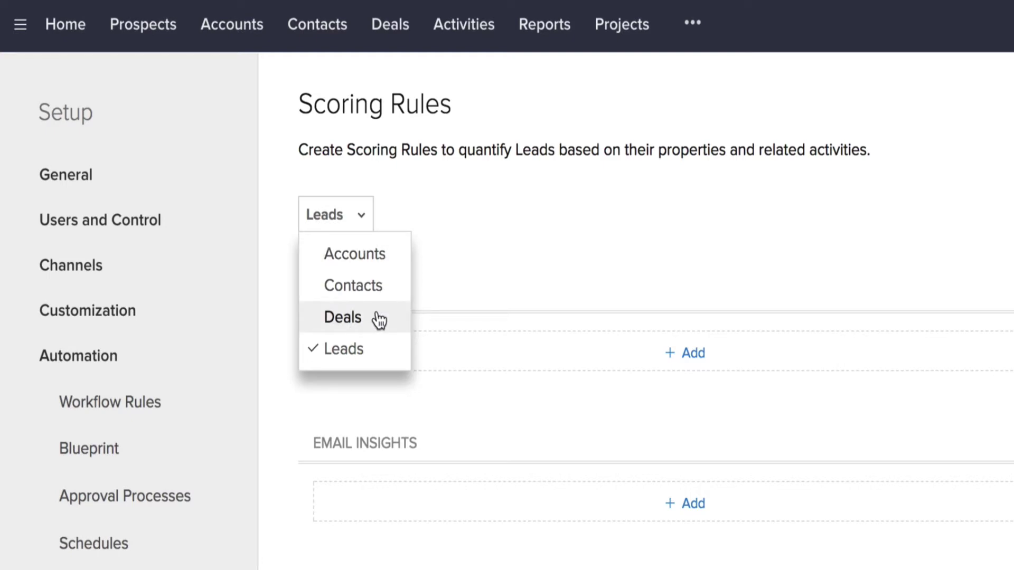
click(372, 351)
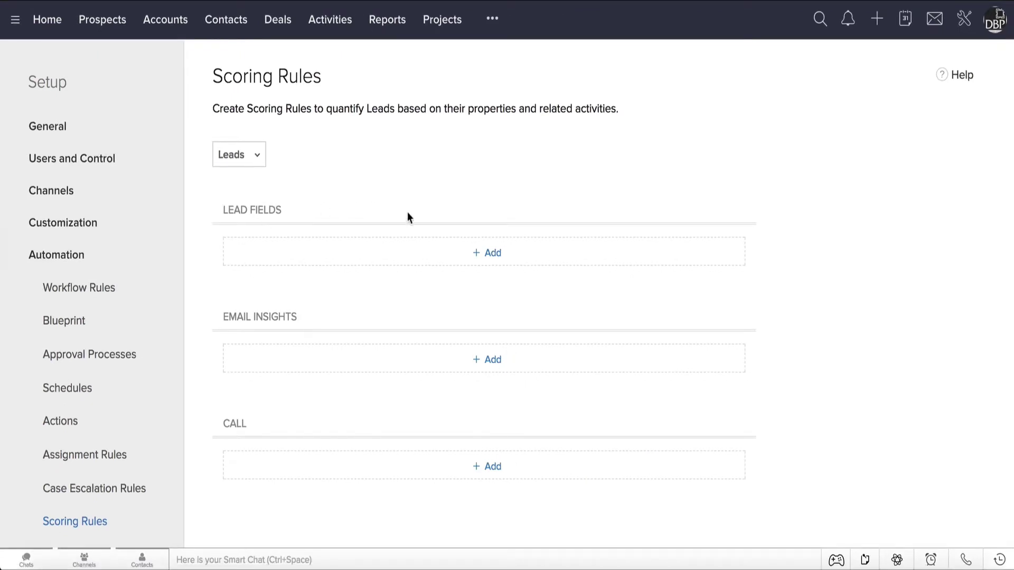
- Start a new lead field rule with the criterion Industry is Education
click(490, 255)
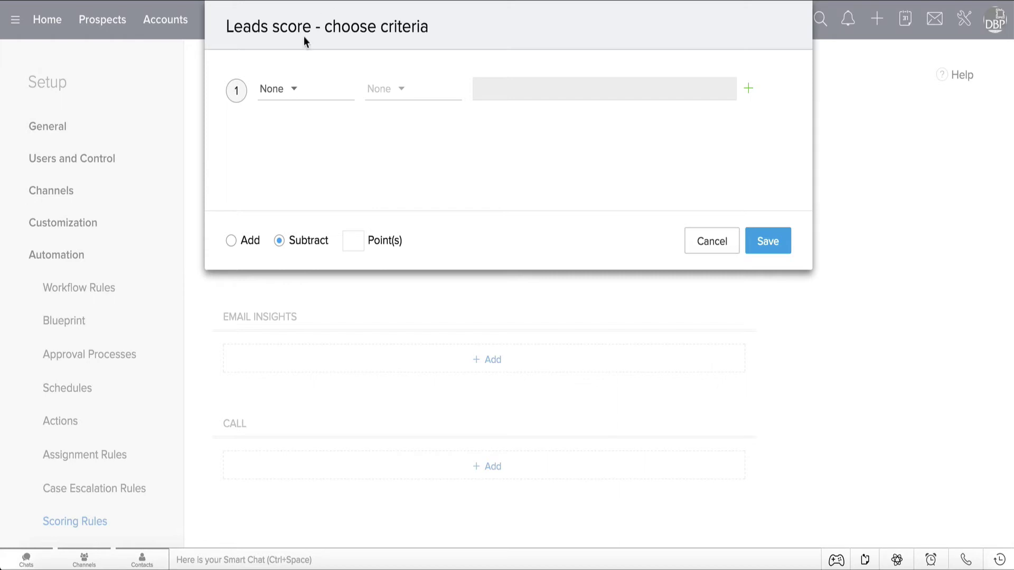
click(291, 95)
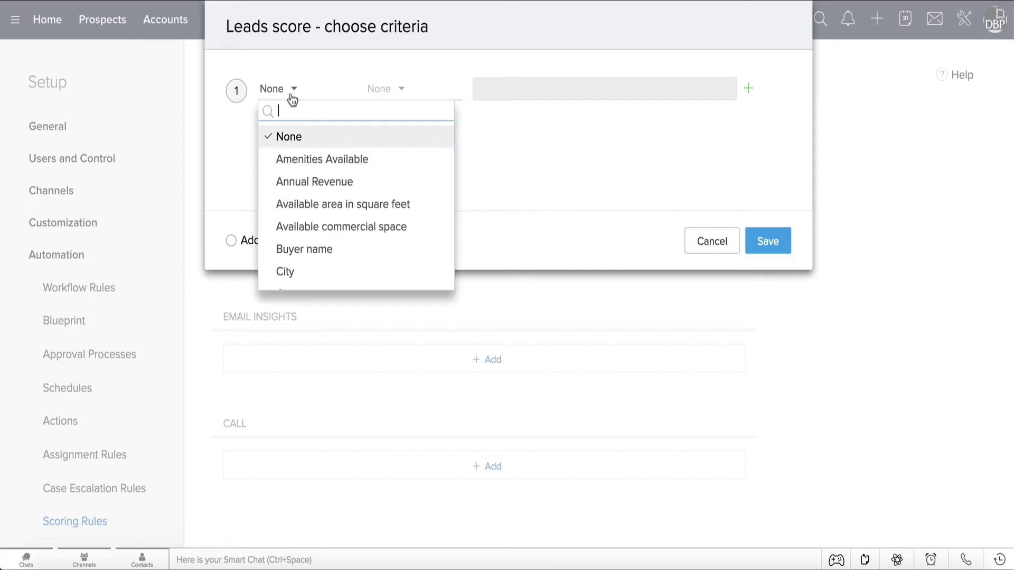
text(Ind)
click(297, 135)
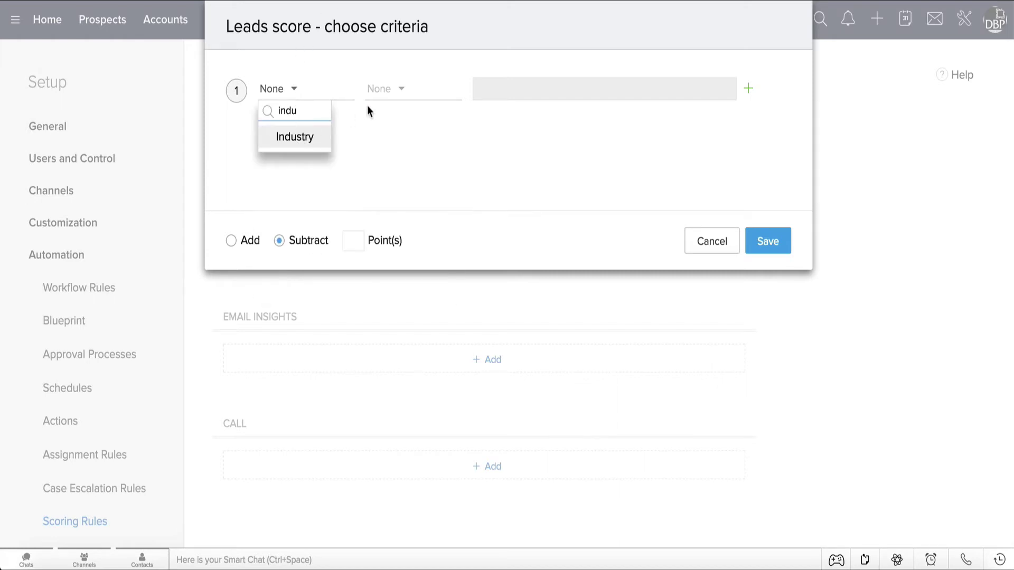
click(388, 91)
click(398, 139)
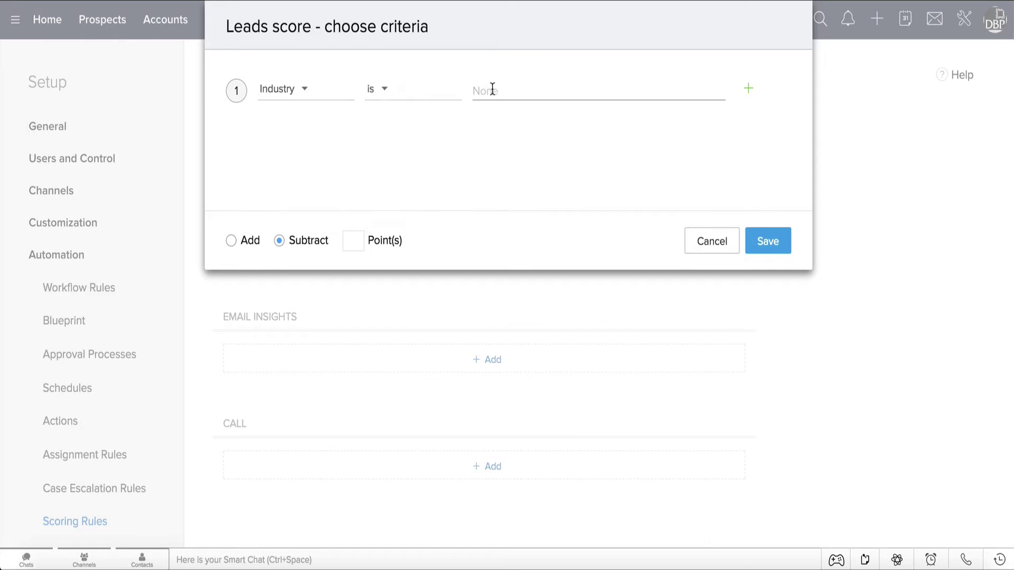
click(492, 89)
text(edu)
click(524, 139)
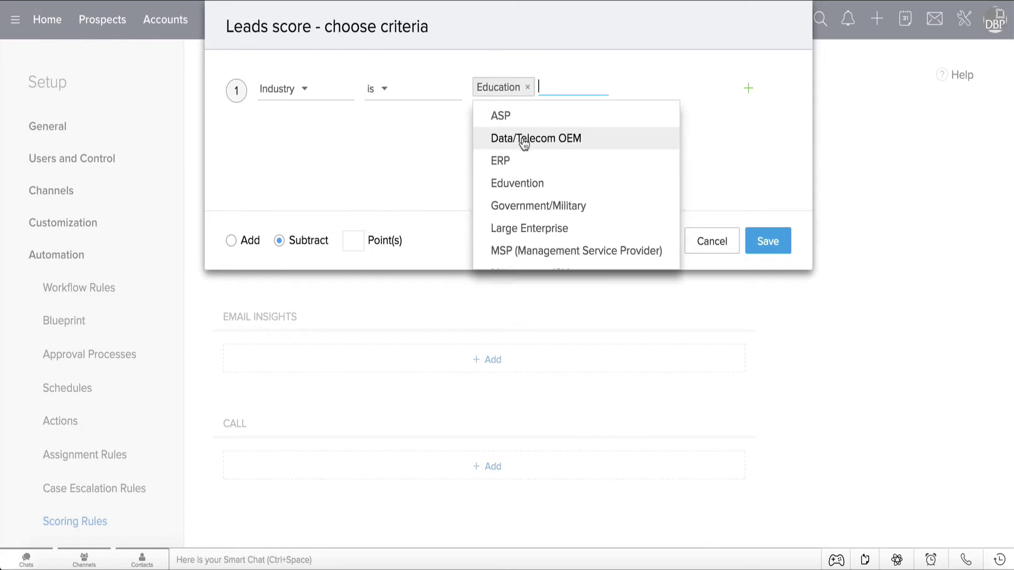
click(463, 127)
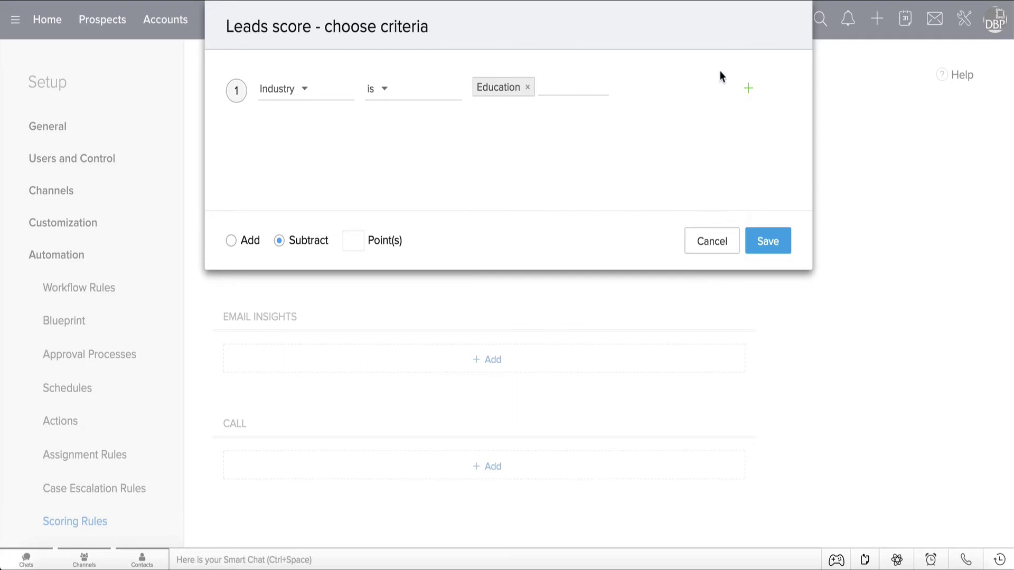
- Remove the extra criterion row and make the rule add 10 points
click(748, 90)
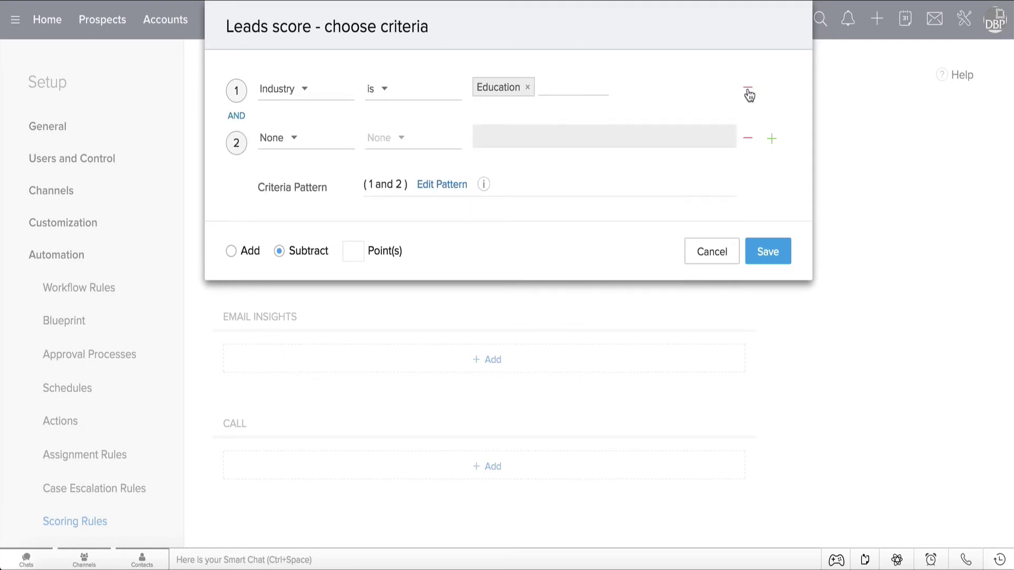
click(748, 139)
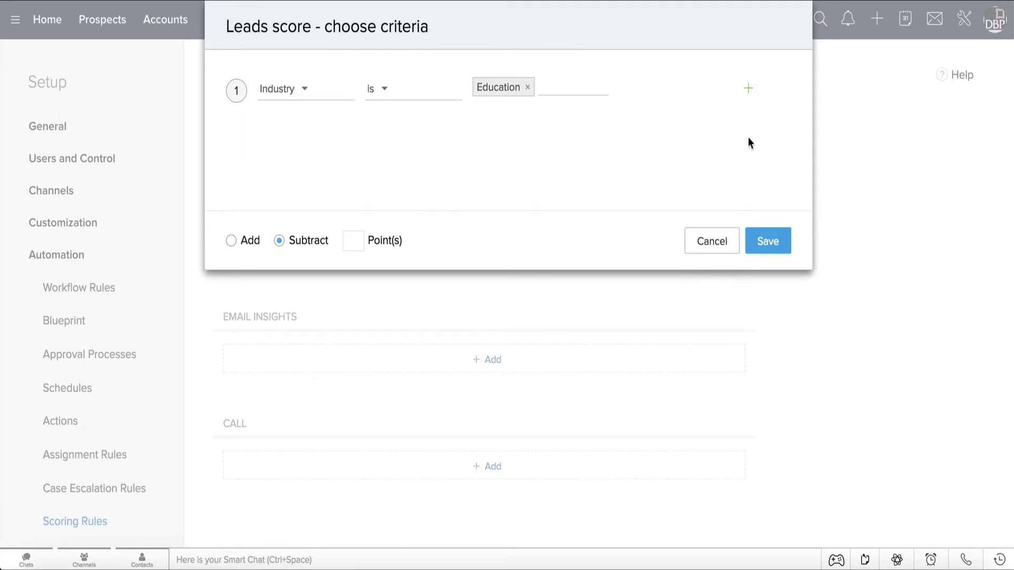
click(231, 242)
click(353, 241)
text(10)
- Save the Education rule, then add a 5-point Country is USA rule
click(767, 241)
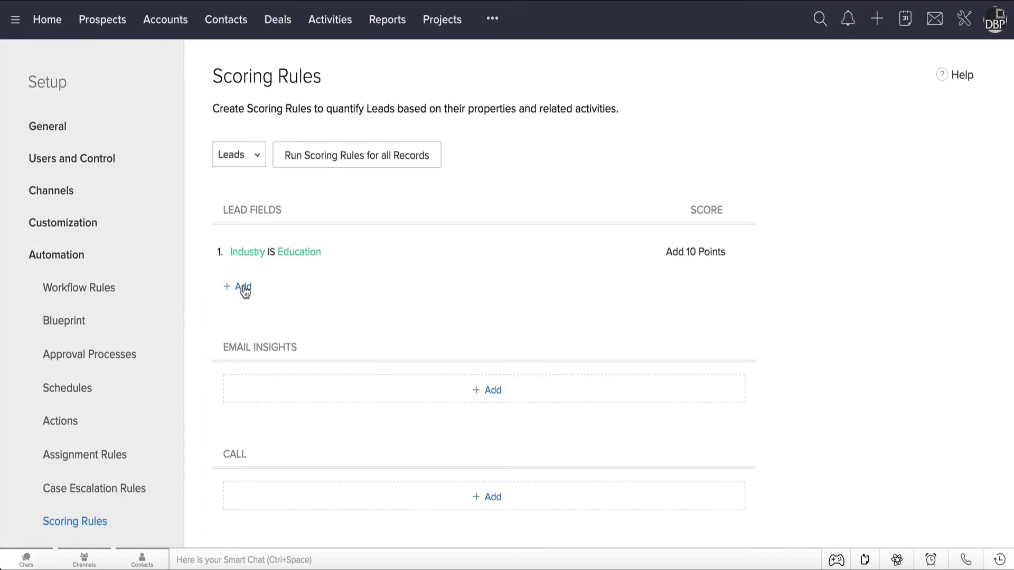
click(244, 286)
click(301, 99)
text(coun)
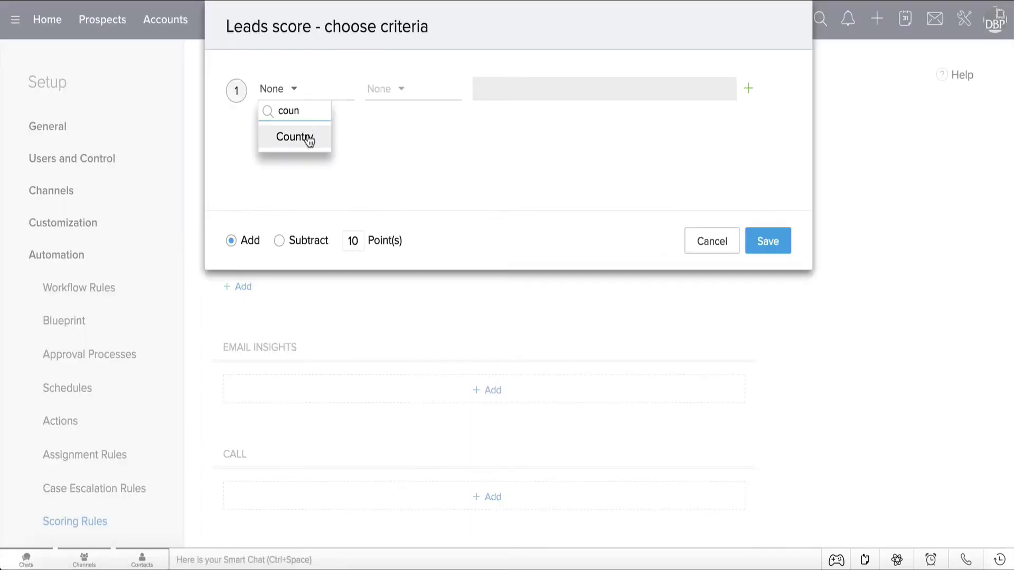
click(308, 135)
click(385, 89)
click(388, 138)
click(497, 95)
text(USA)
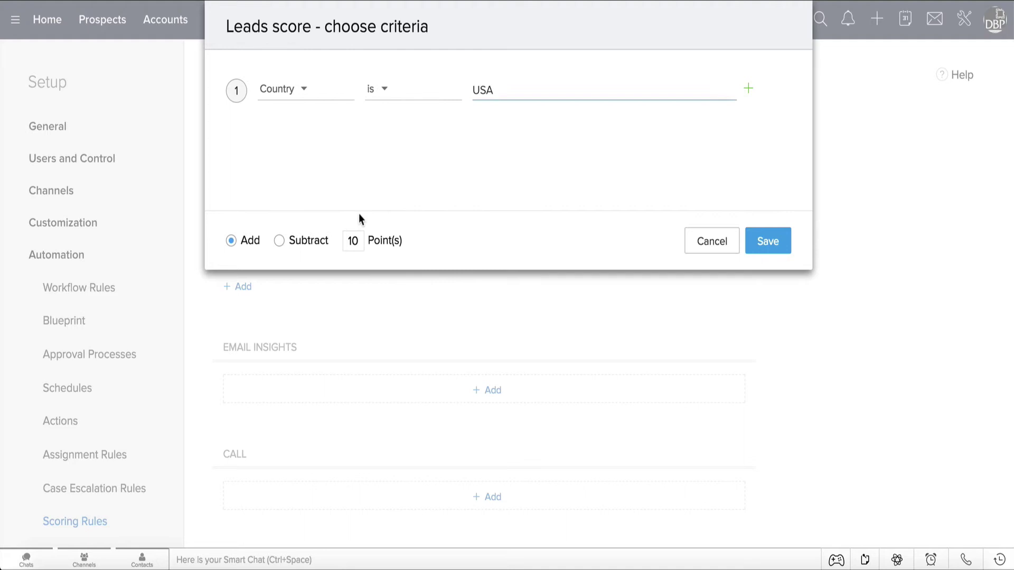
click(359, 243)
key(BackSpace)
key(BackSpace)
text(5)
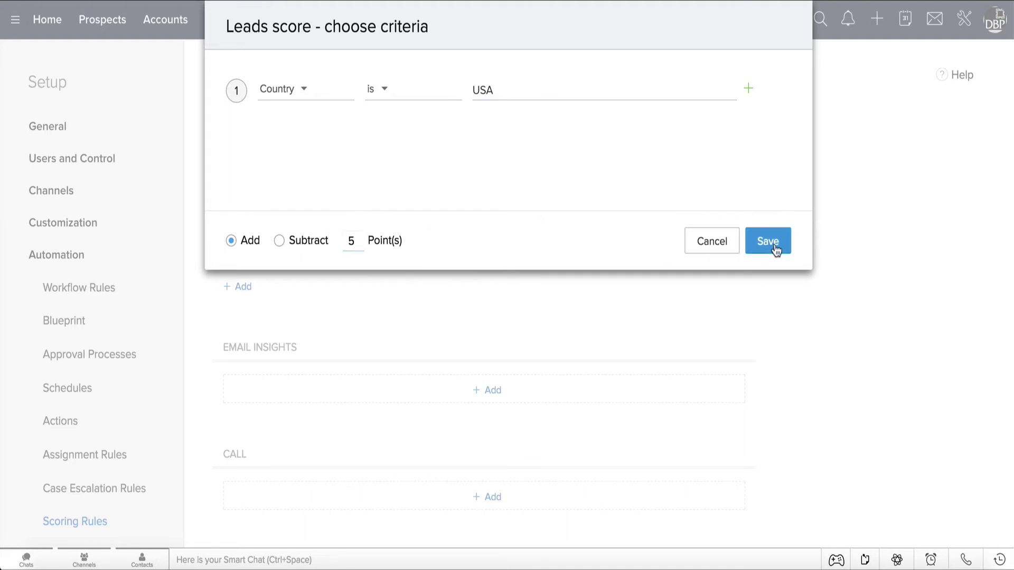
click(774, 243)
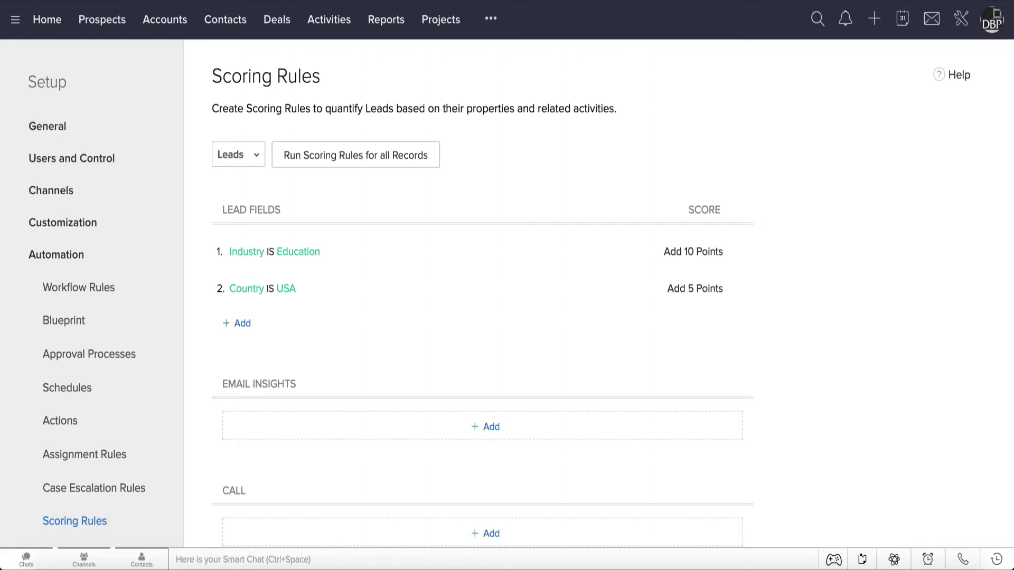
- Add and save a 3-point rule for Lead Source is Chat
click(241, 323)
click(277, 89)
text(lead)
click(331, 159)
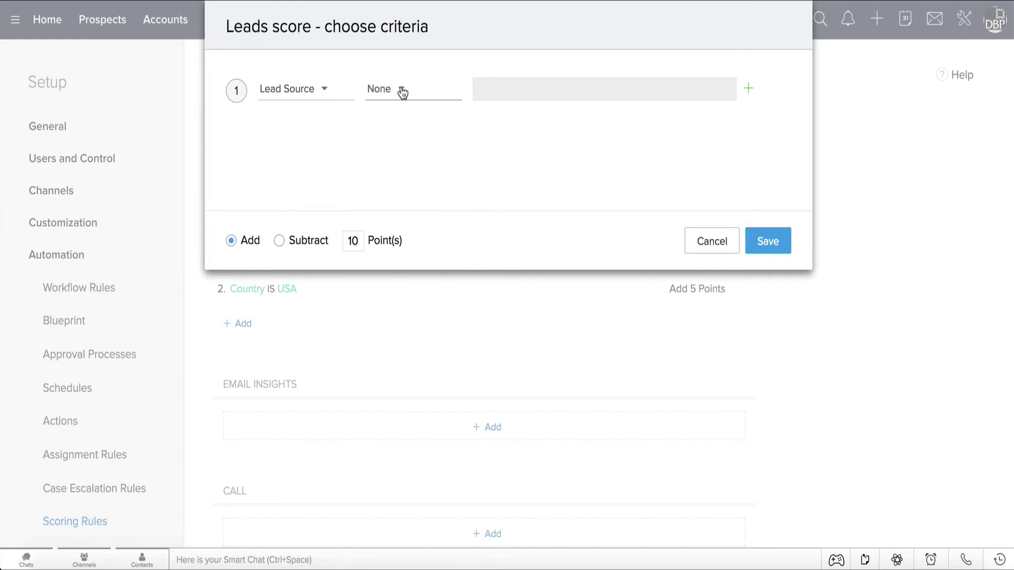
click(402, 89)
click(402, 128)
click(486, 92)
click(501, 137)
click(442, 130)
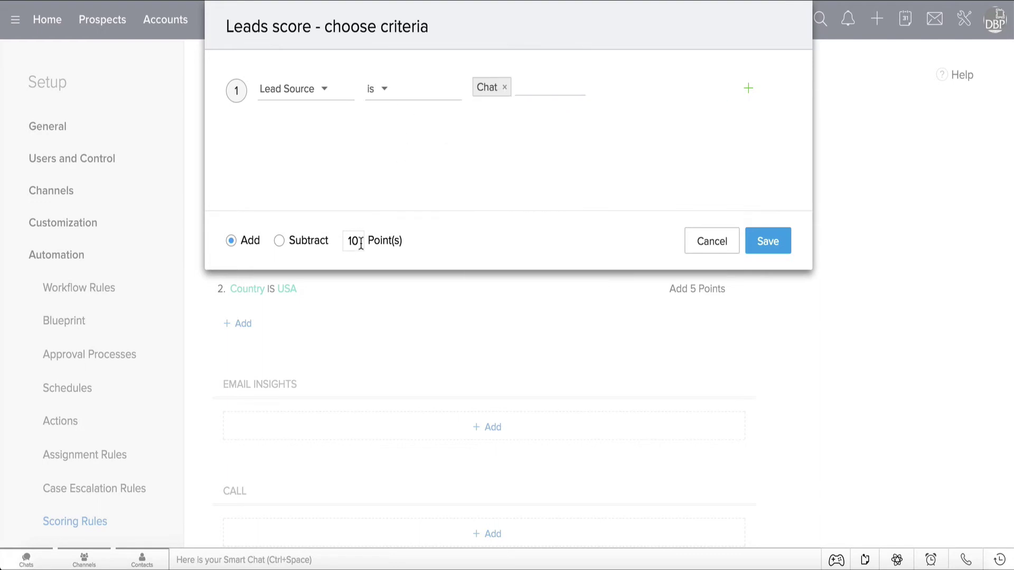
double_click(352, 240)
text(3)
click(782, 243)
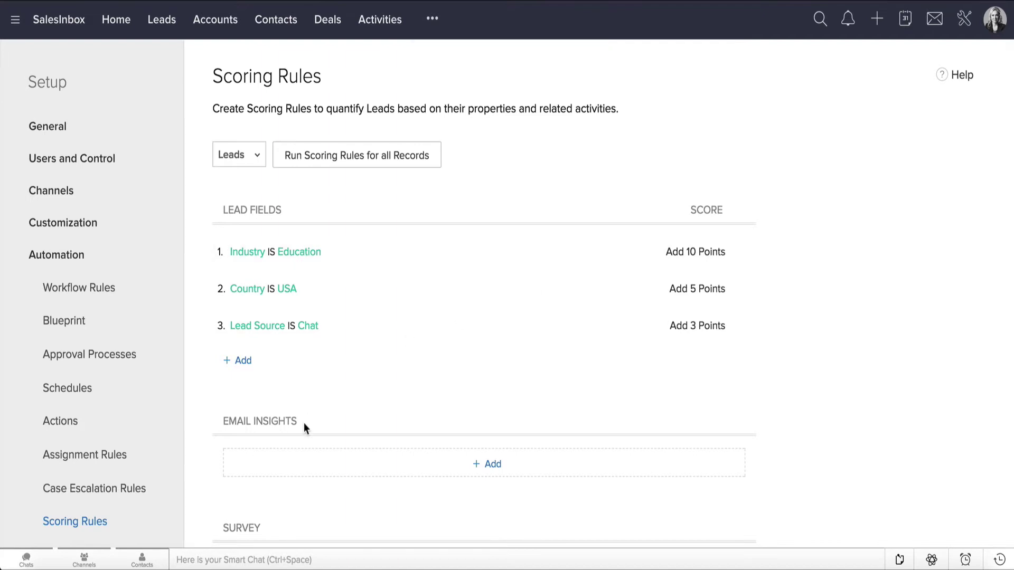
scroll(304, 429, down, 2)
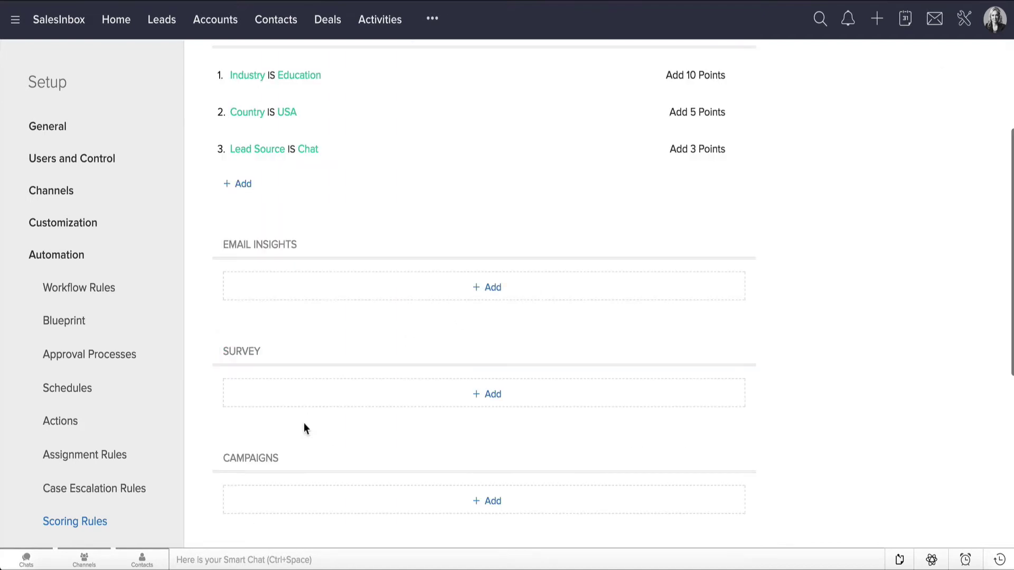
scroll(304, 429, down, 2)
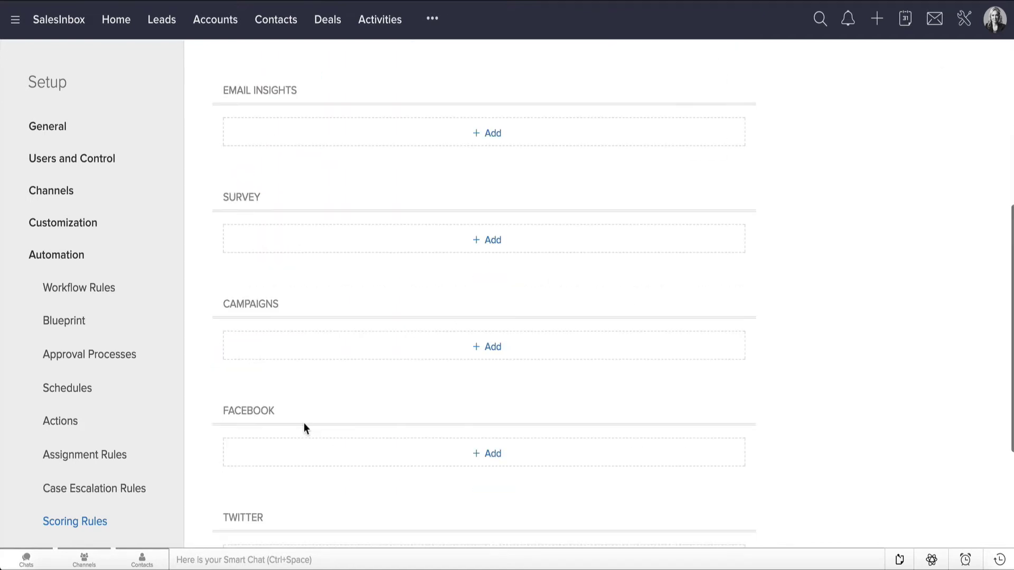
scroll(303, 429, down, 1)
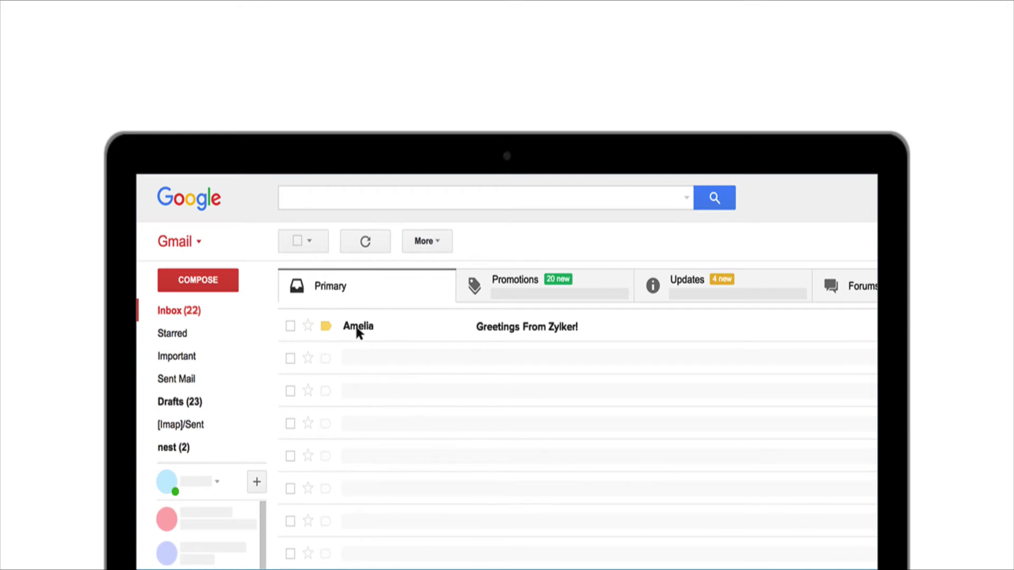
- Open Zylker's greeting email, like and comment on its Facebook post, tweet, and open messages
click(358, 333)
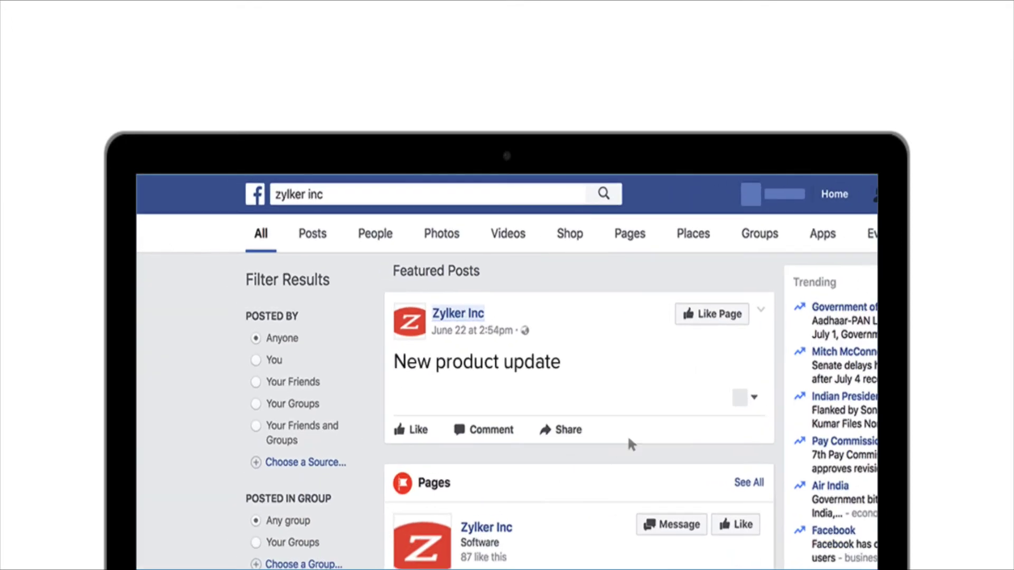
click(707, 321)
click(491, 430)
text(Nice update!)
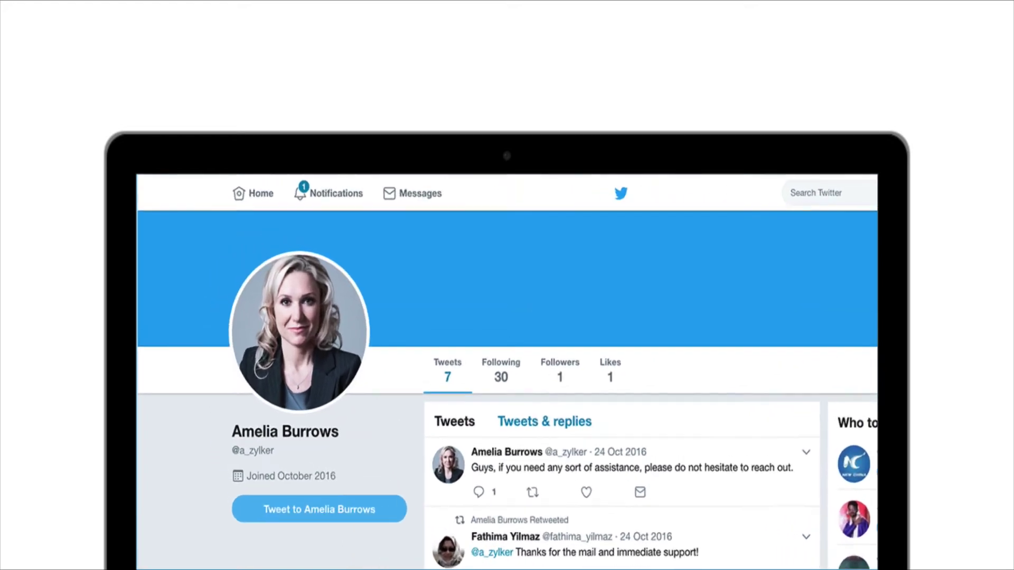
click(325, 529)
text(Any update on the new release?)
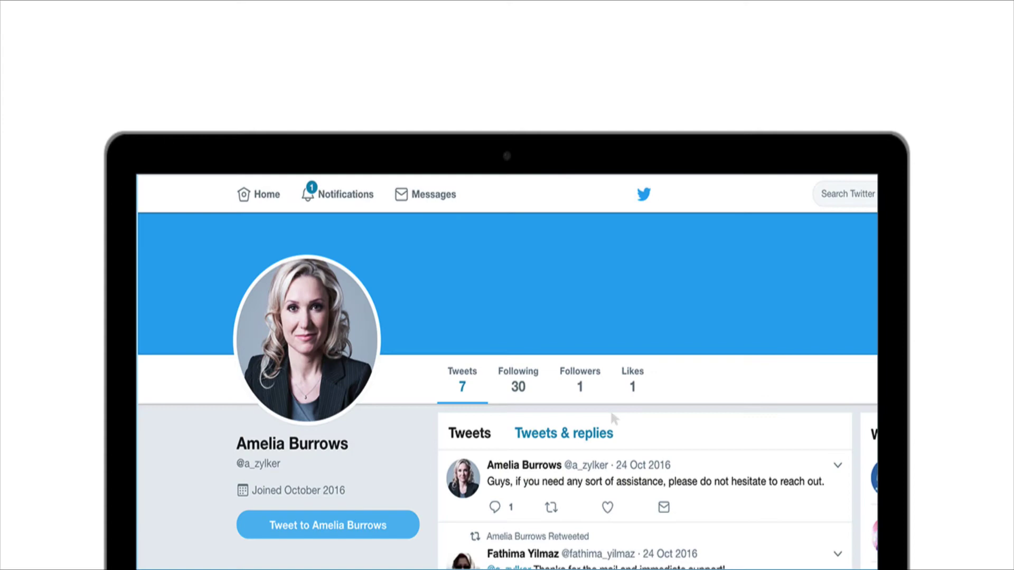
click(422, 200)
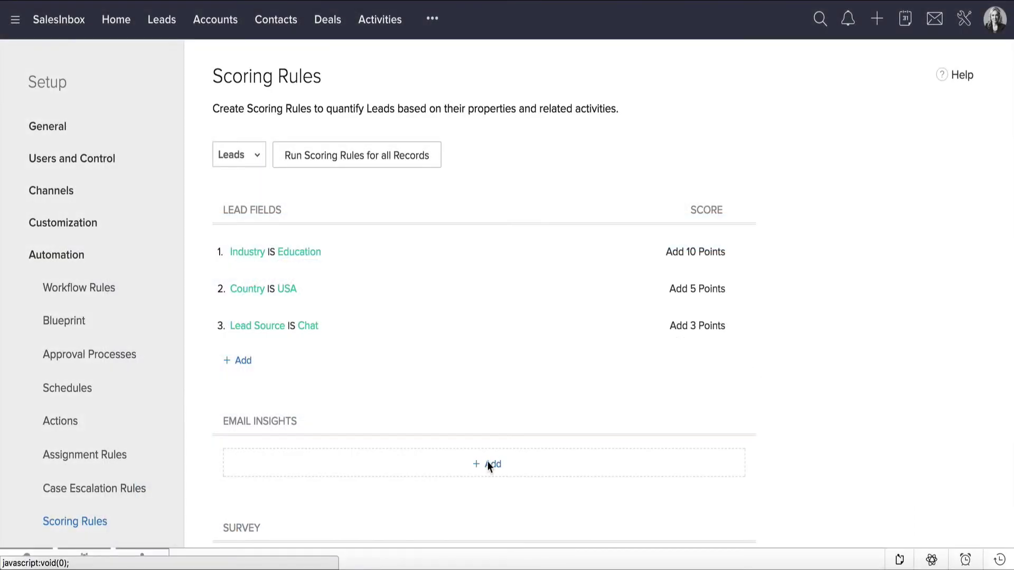
- Score email opens +3, clicks +5, bounces −5 and responses +10, then save
click(489, 467)
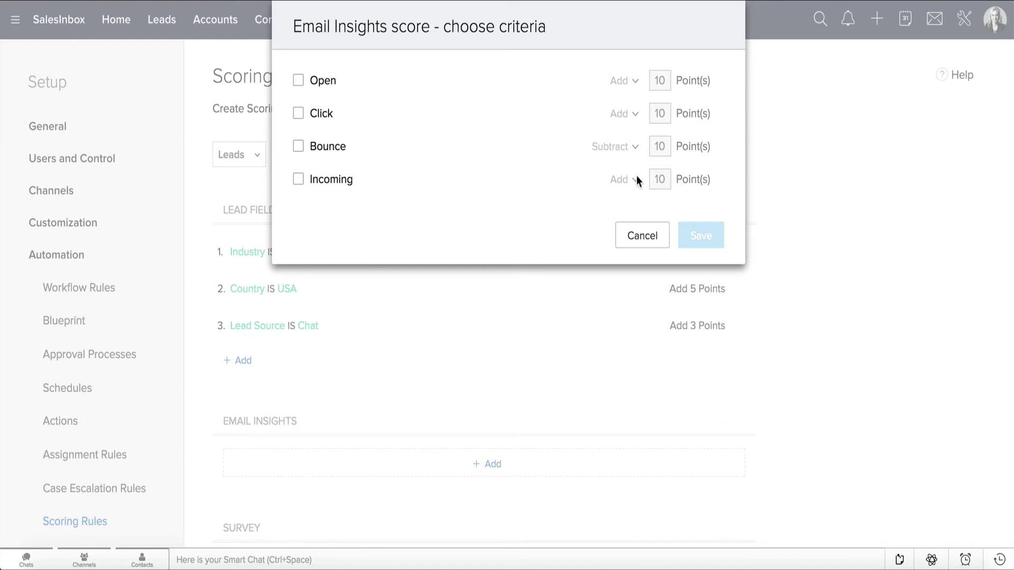
click(298, 80)
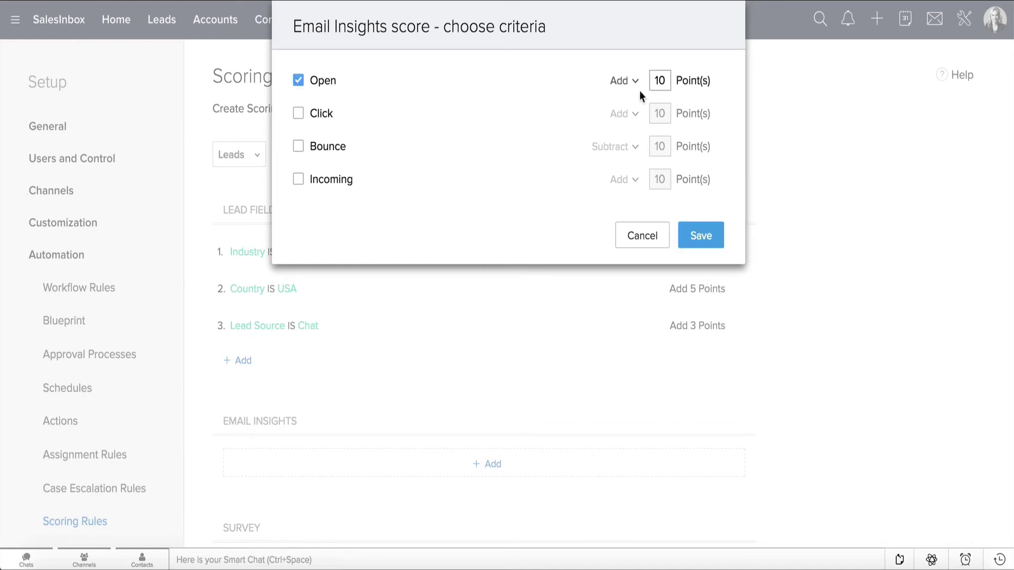
text(3)
click(298, 113)
double_click(659, 113)
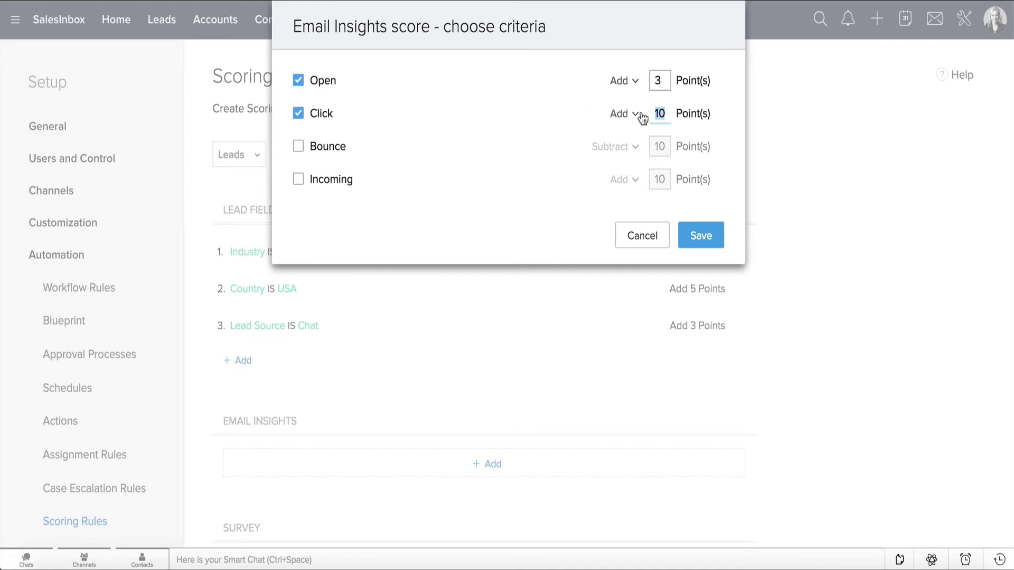
text(5)
click(298, 146)
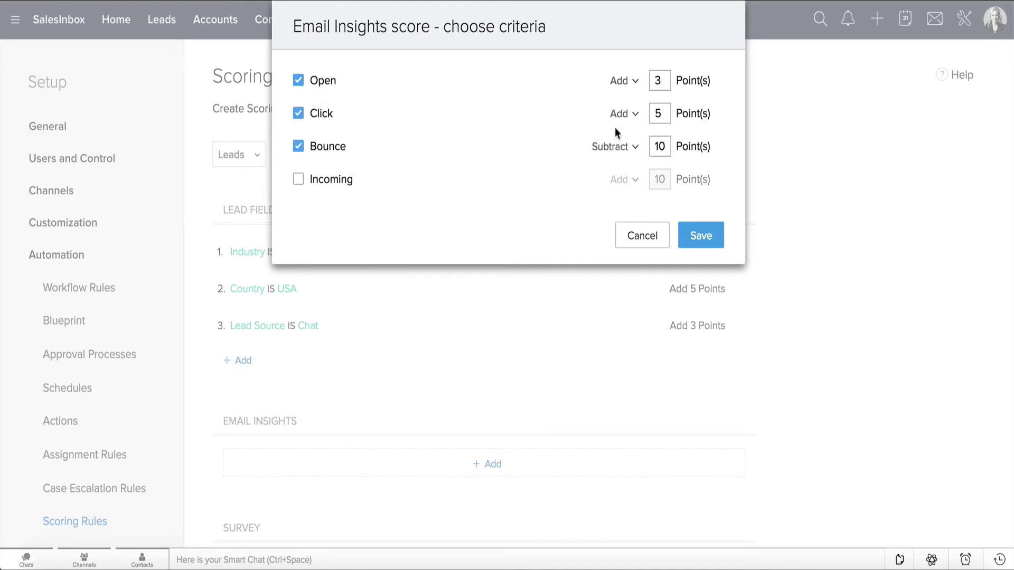
double_click(658, 146)
text(5)
click(297, 180)
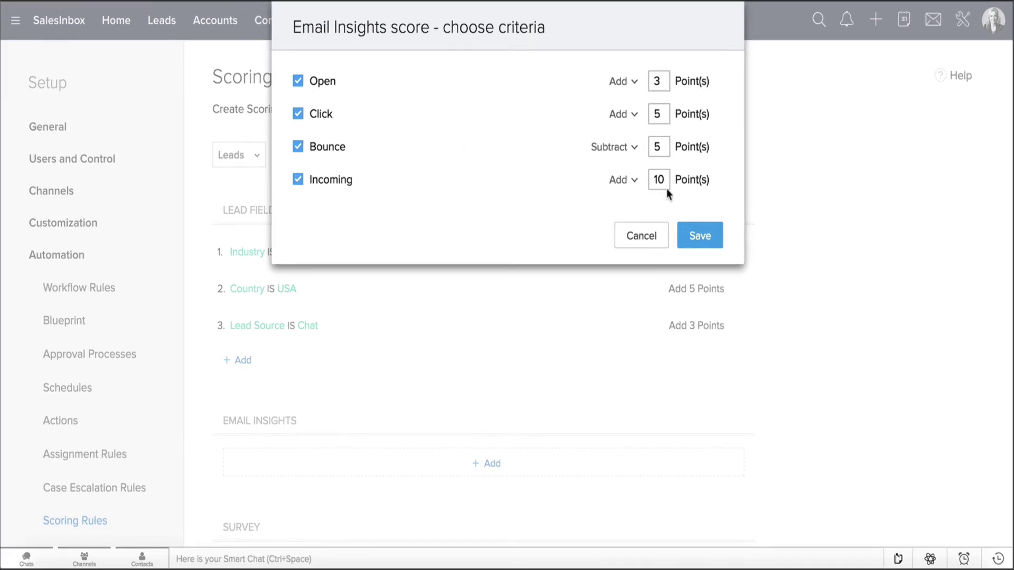
click(703, 236)
scroll(1000, 461, down, 2)
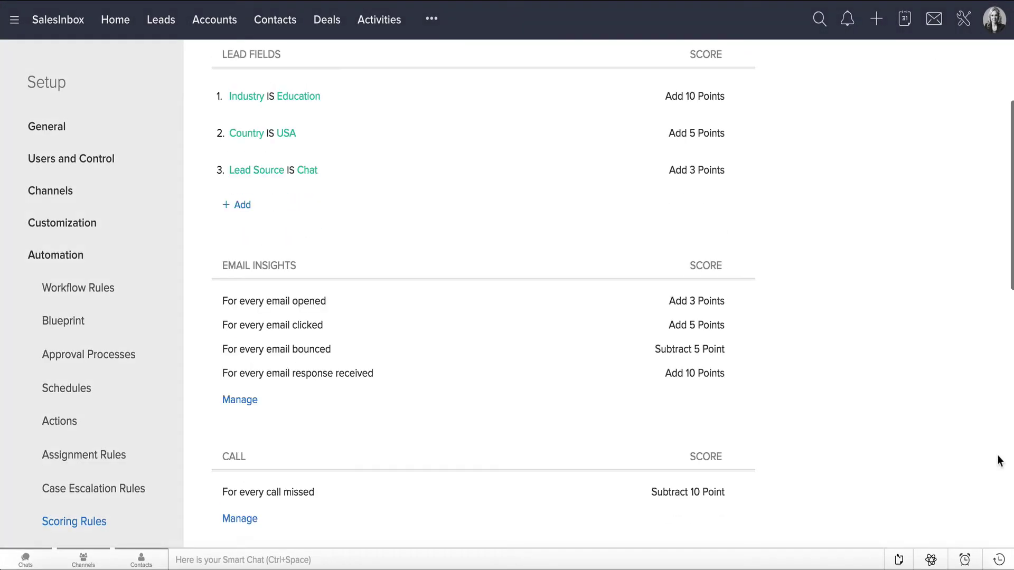
scroll(999, 461, down, 2)
scroll(1000, 460, down, 2)
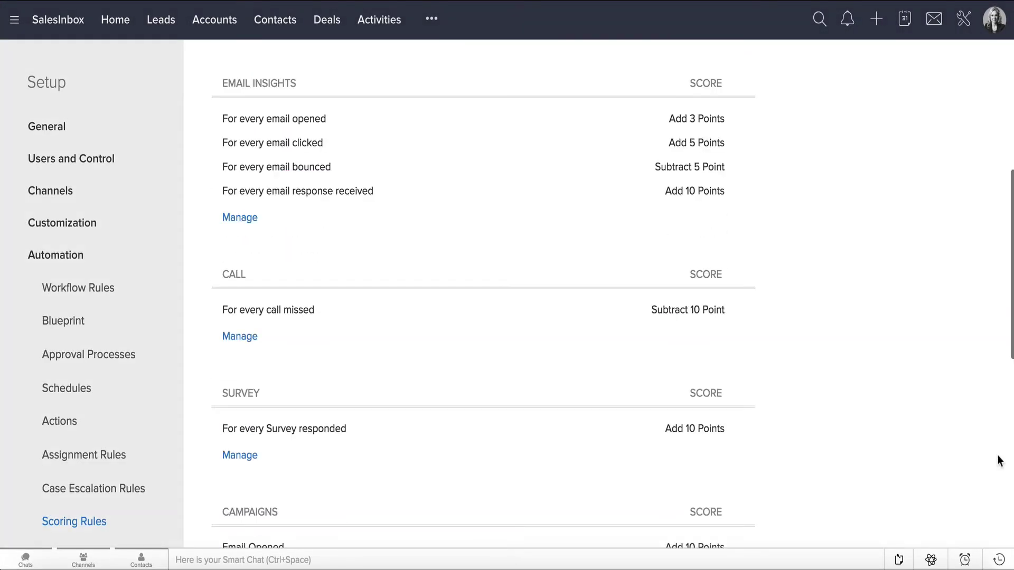
scroll(999, 461, down, 2)
scroll(1000, 461, down, 2)
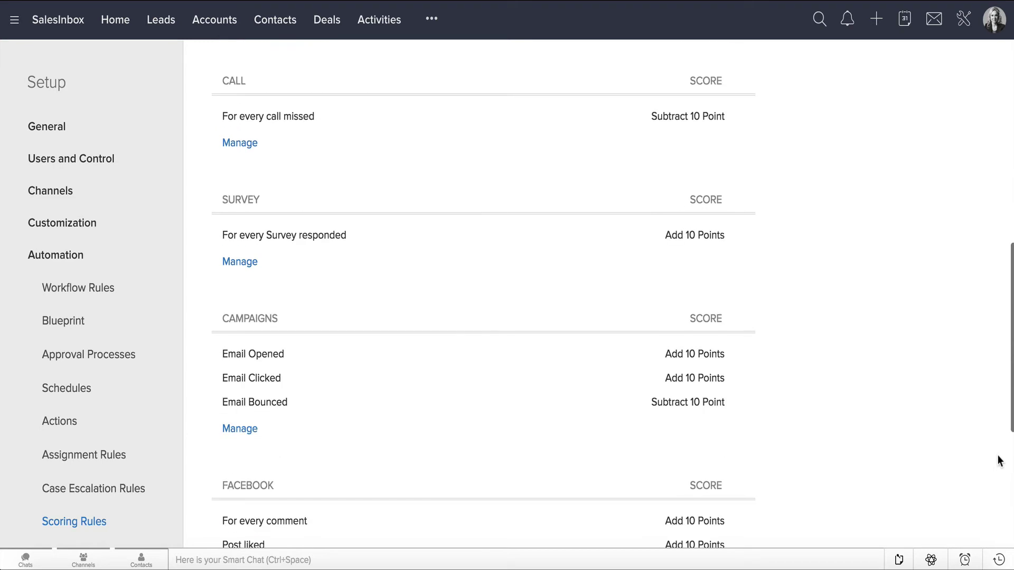
scroll(999, 461, down, 2)
scroll(1000, 461, down, 1)
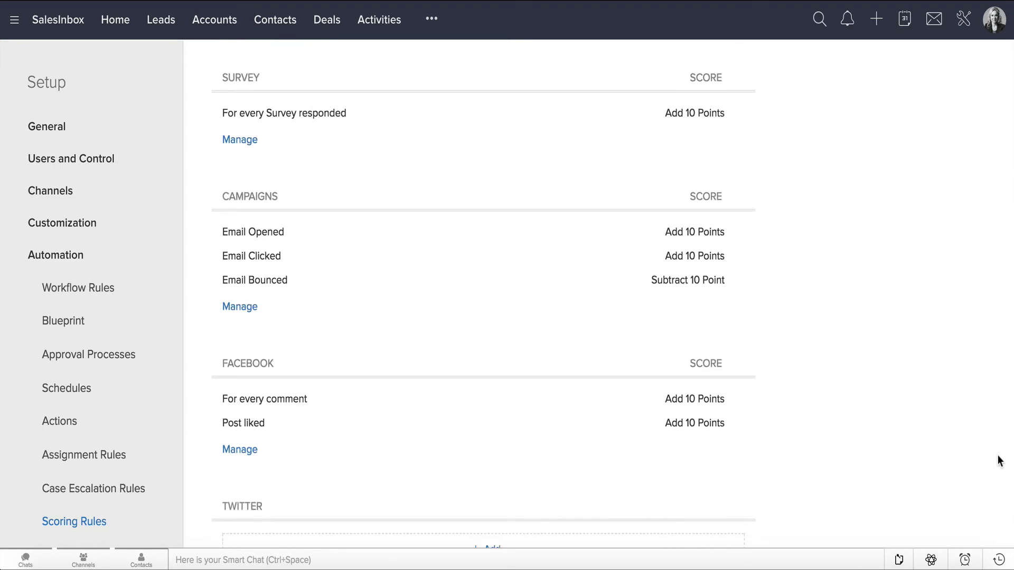
scroll(999, 461, up, 1)
scroll(999, 461, up, 1)
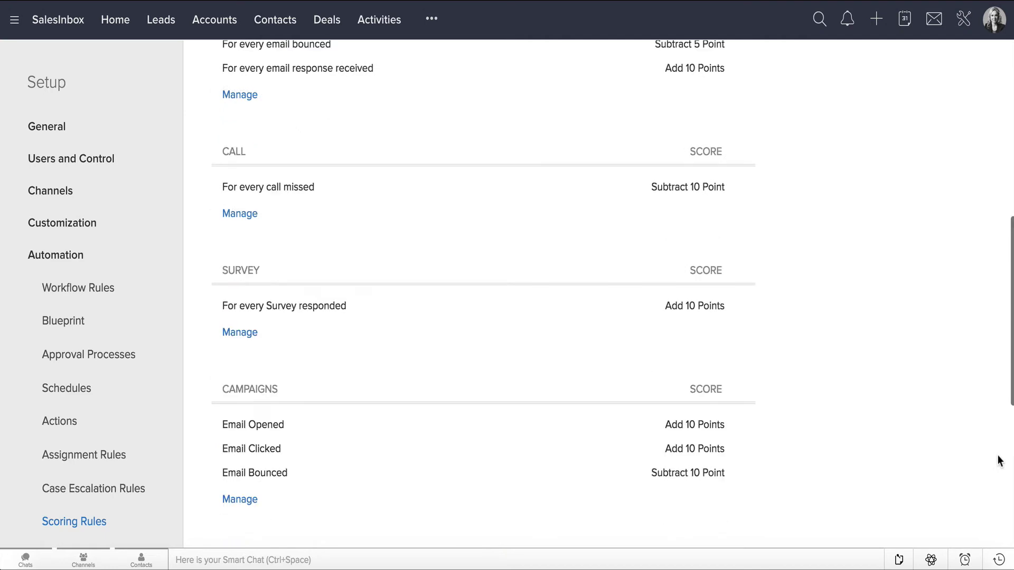
scroll(999, 461, up, 1)
scroll(1000, 461, up, 1)
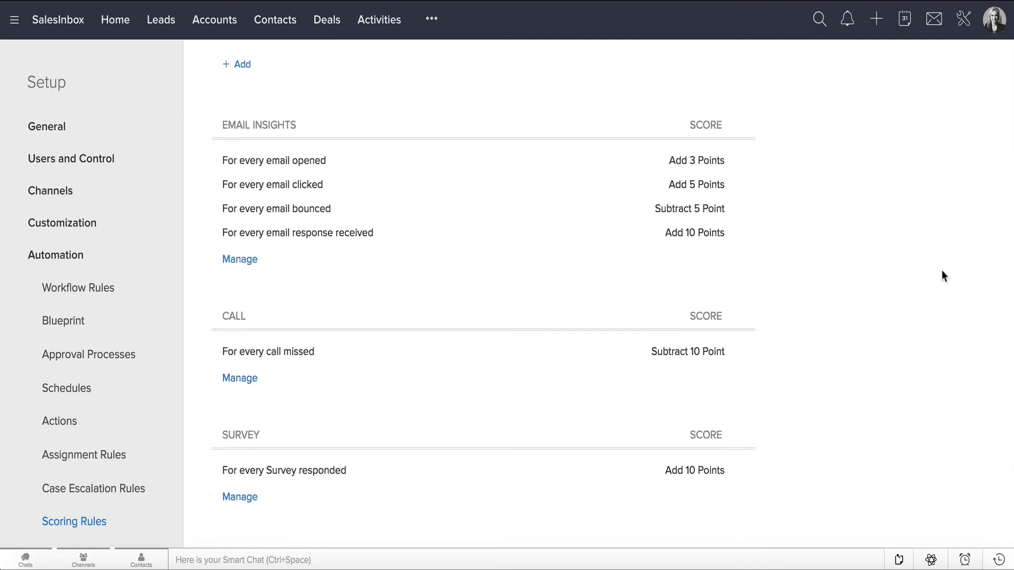
scroll(942, 271, up, 1)
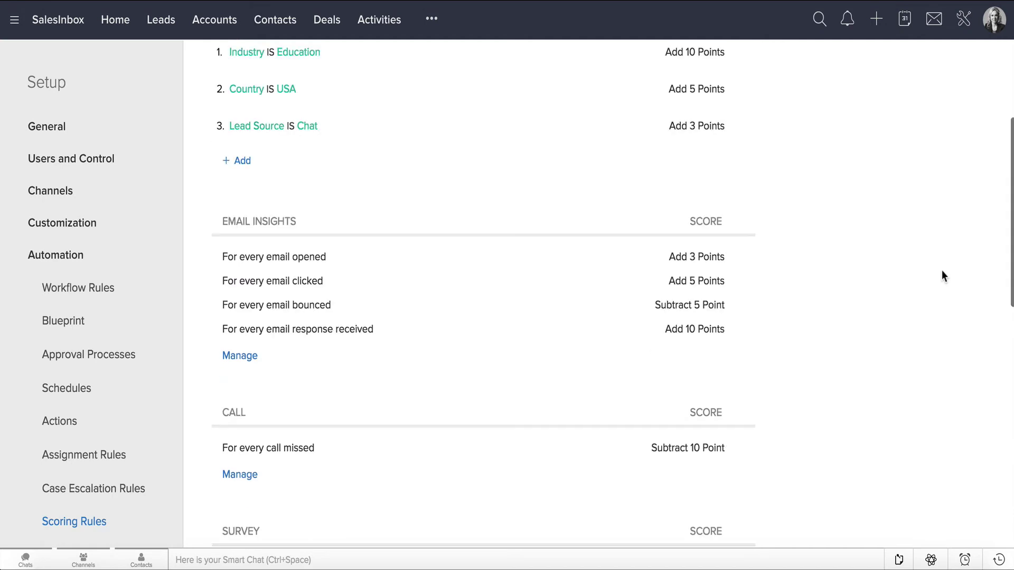
scroll(942, 272, up, 1)
scroll(942, 275, up, 1)
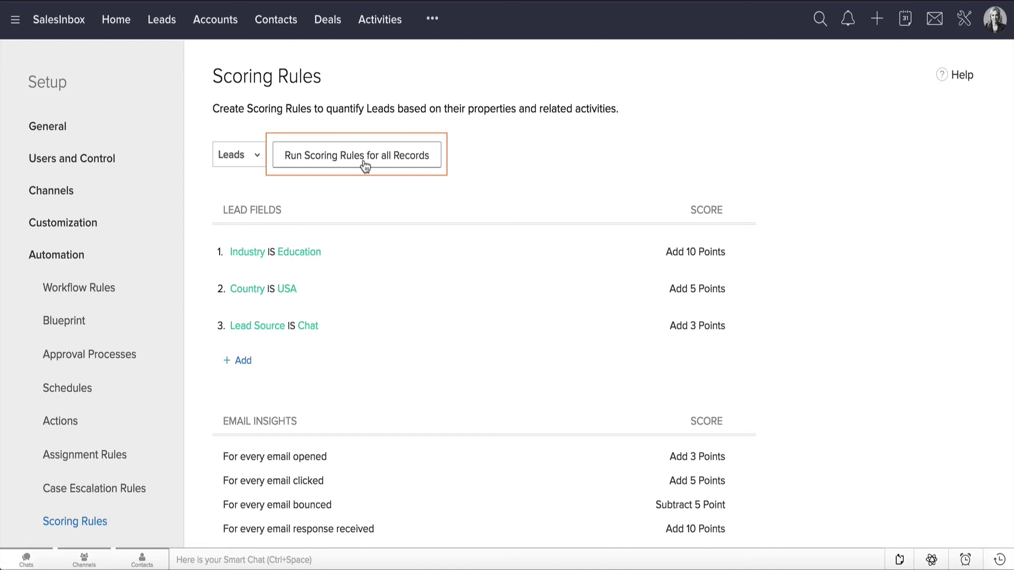
- Switch to the Leads list from the top navigation bar
click(155, 24)
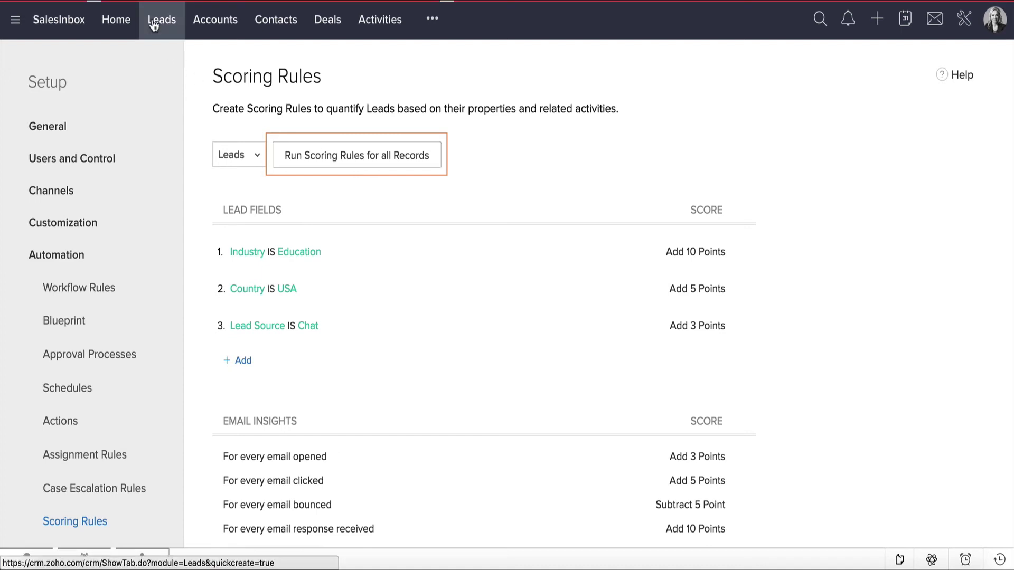
- Tick Score and Touch Point Score in the column chooser and apply them
click(191, 110)
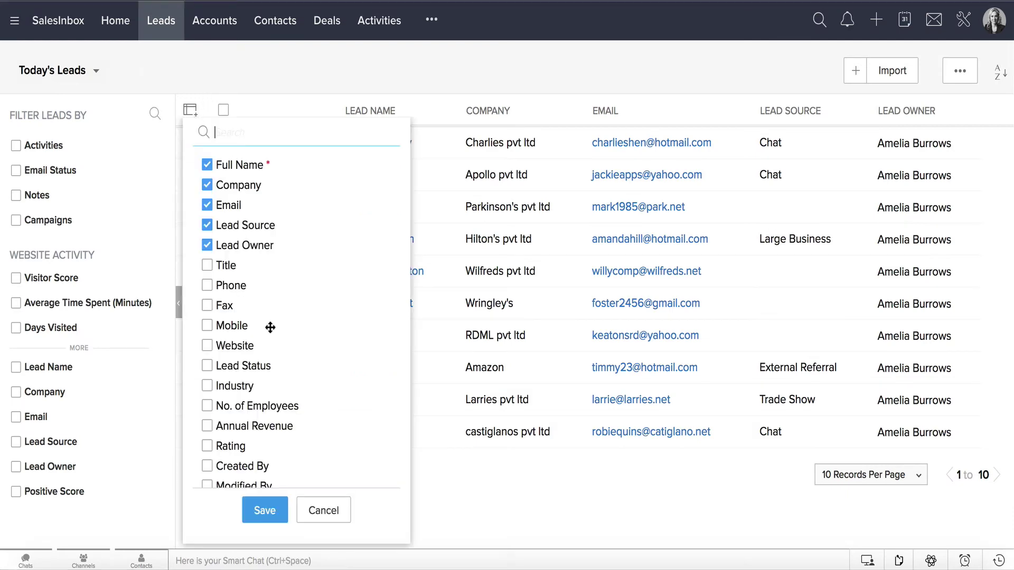
scroll(271, 327, down, 4)
scroll(250, 370, down, 2)
scroll(248, 393, down, 3)
scroll(237, 396, down, 2)
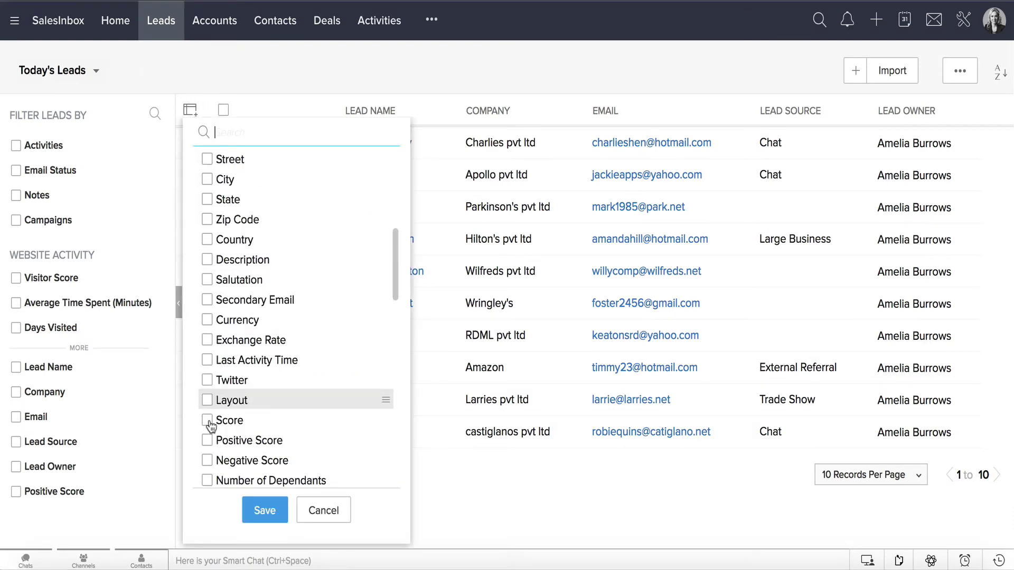
click(208, 423)
scroll(210, 425, down, 3)
scroll(210, 425, down, 4)
scroll(210, 425, down, 1)
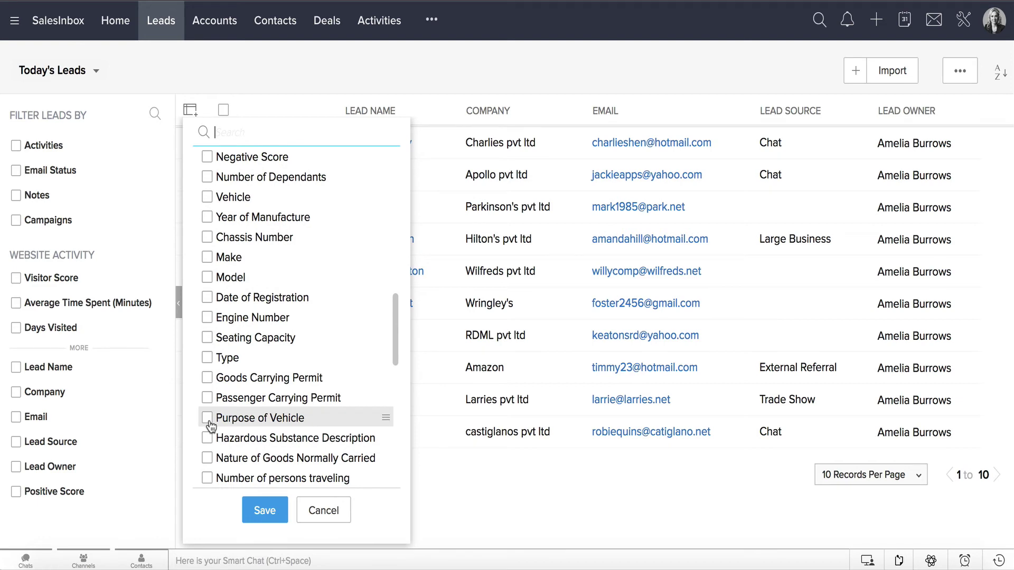
scroll(210, 425, down, 3)
scroll(210, 423, down, 2)
click(208, 407)
scroll(220, 272, up, 15)
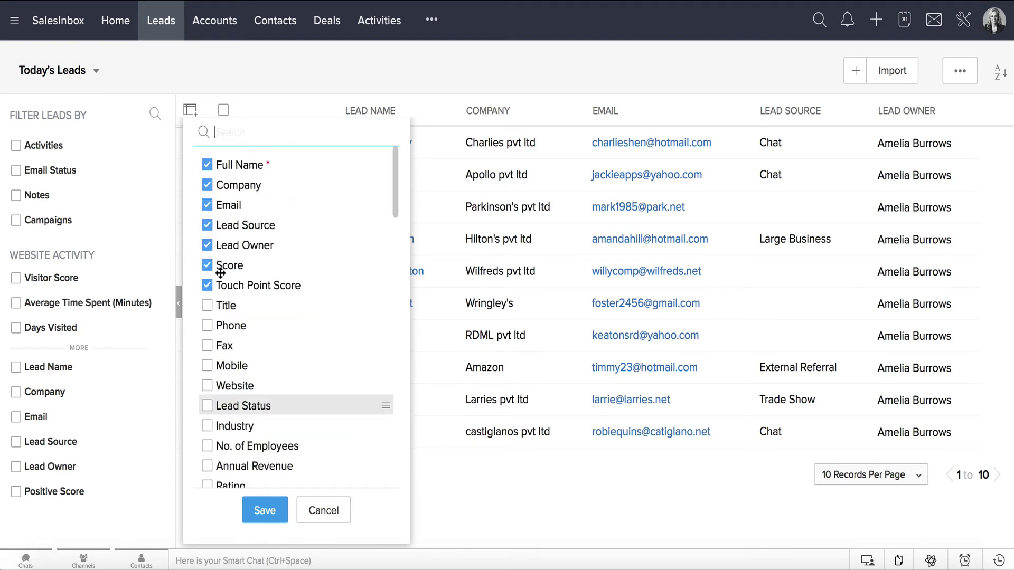
click(266, 513)
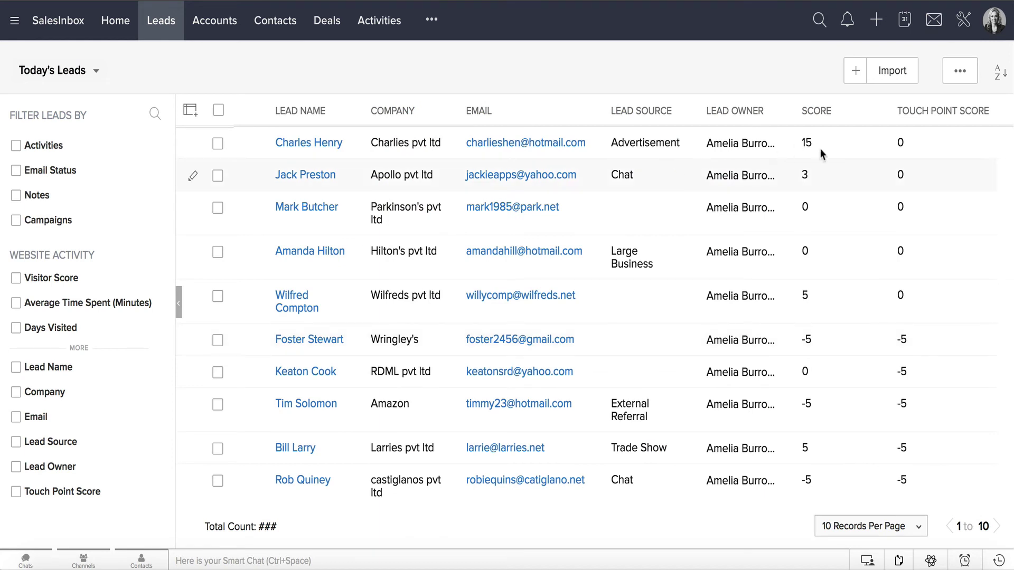
scroll(831, 178, down, 1)
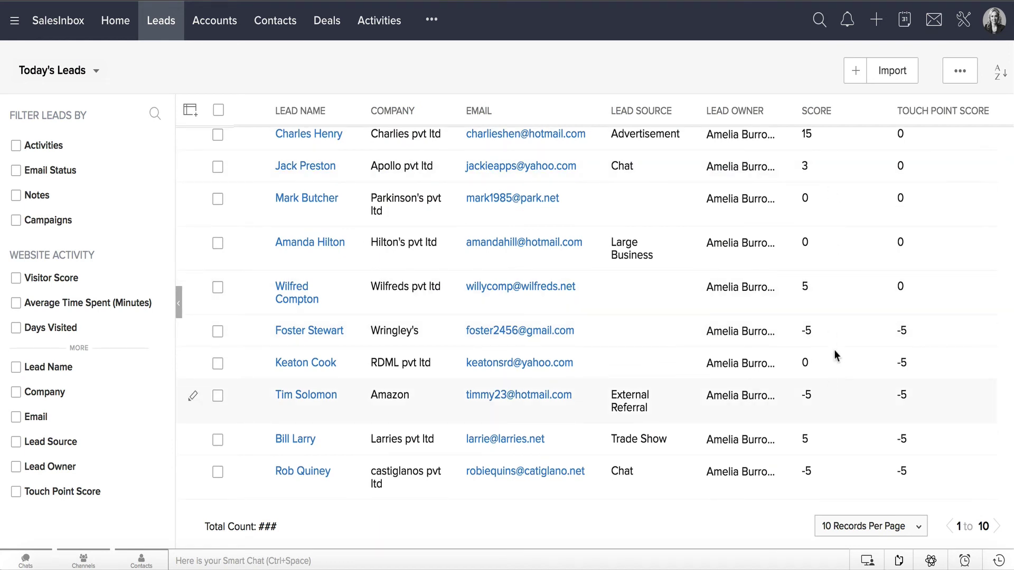
scroll(924, 198, up, 1)
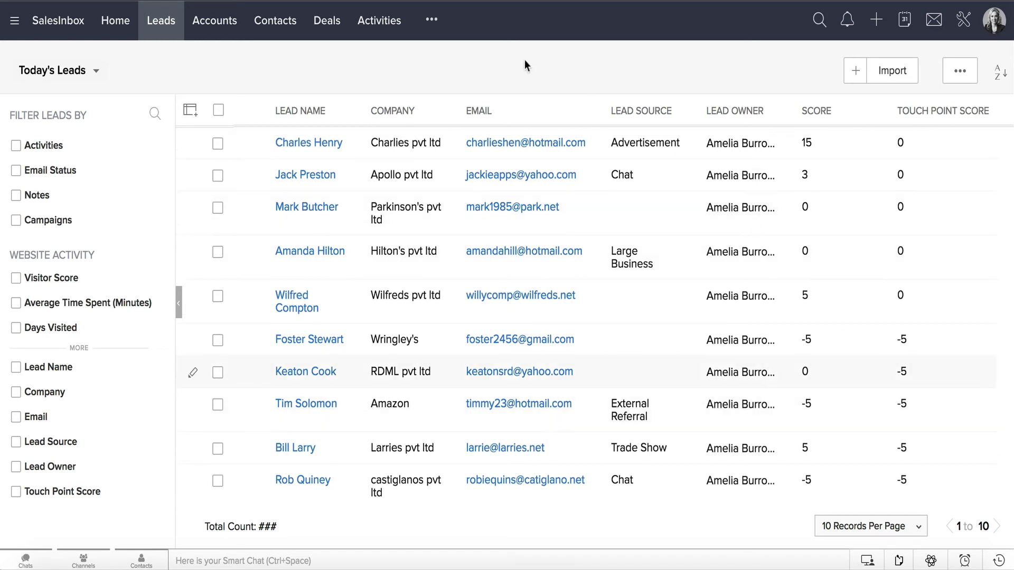
click(318, 148)
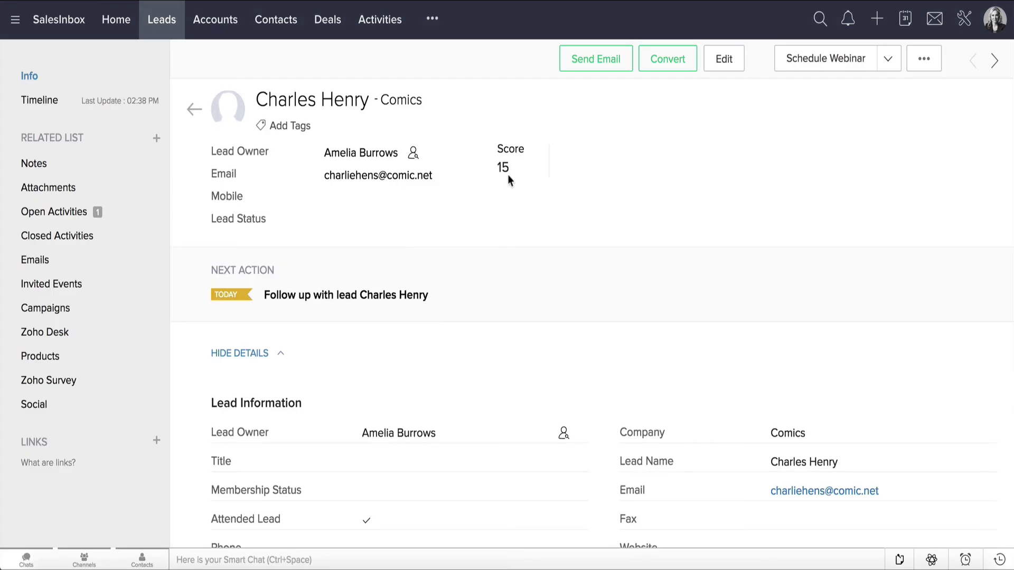
scroll(508, 174, down, 10)
scroll(508, 175, down, 5)
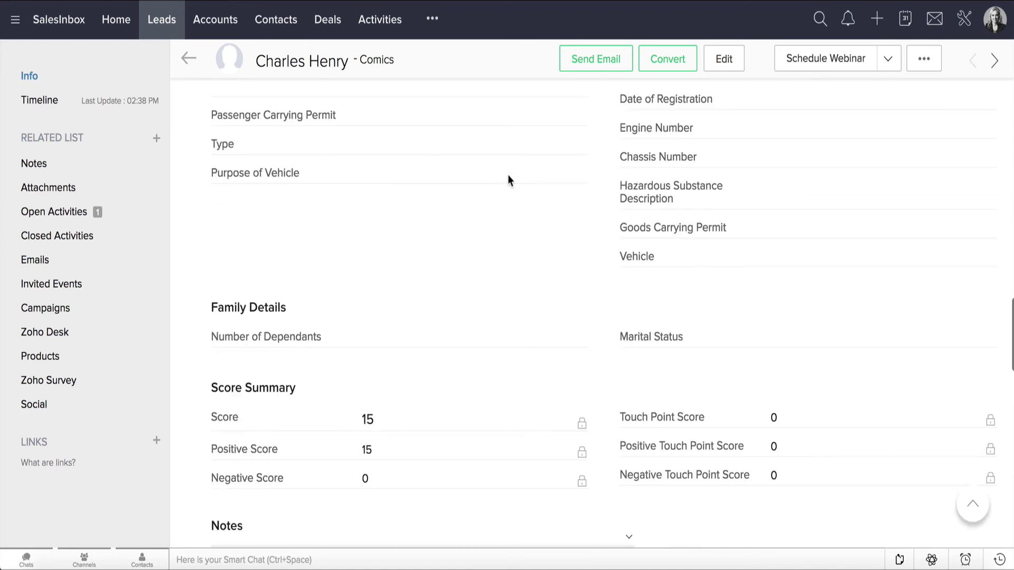
scroll(508, 176, down, 3)
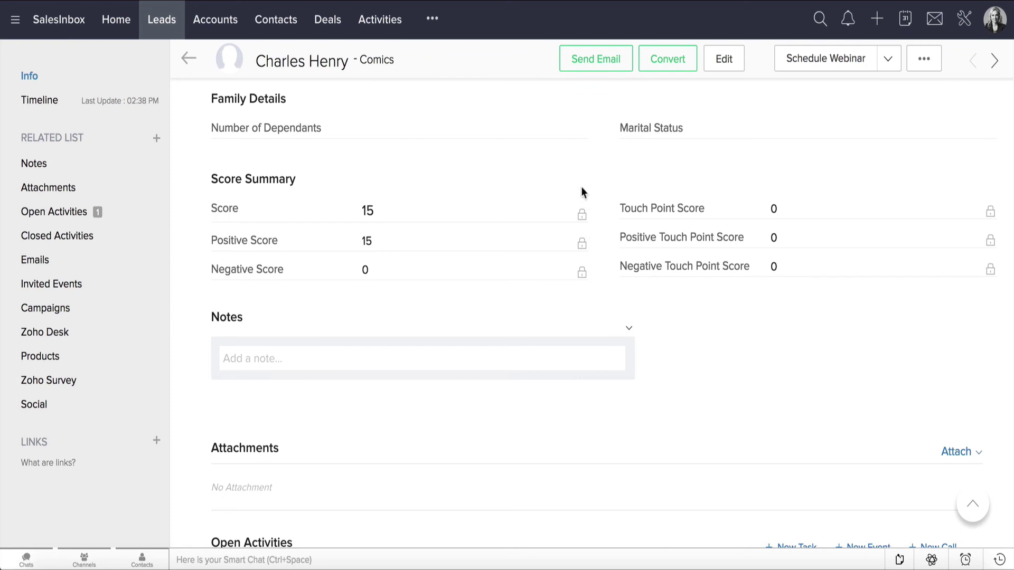
scroll(582, 193, up, 3)
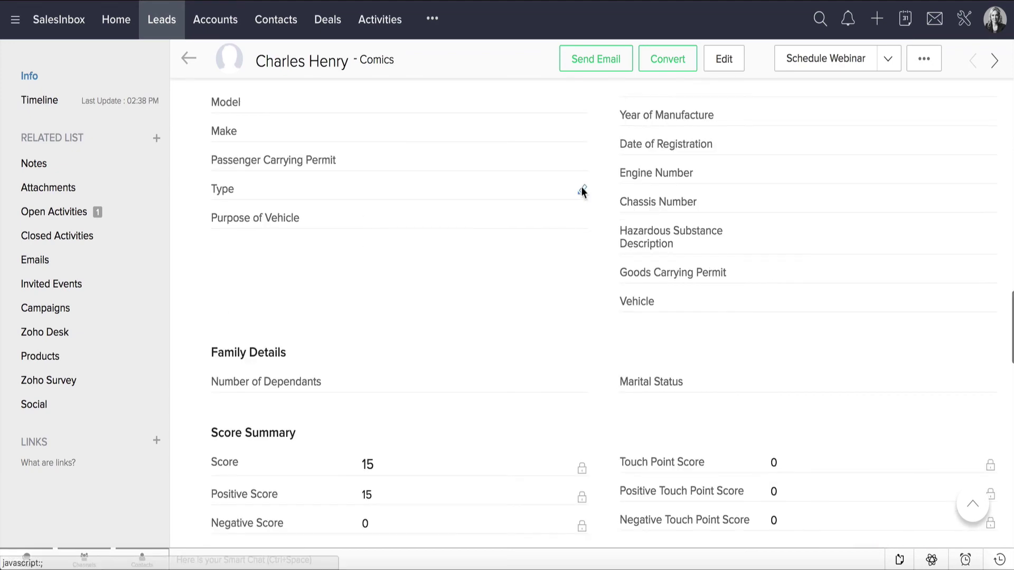
scroll(581, 187, up, 2)
scroll(475, 194, up, 5)
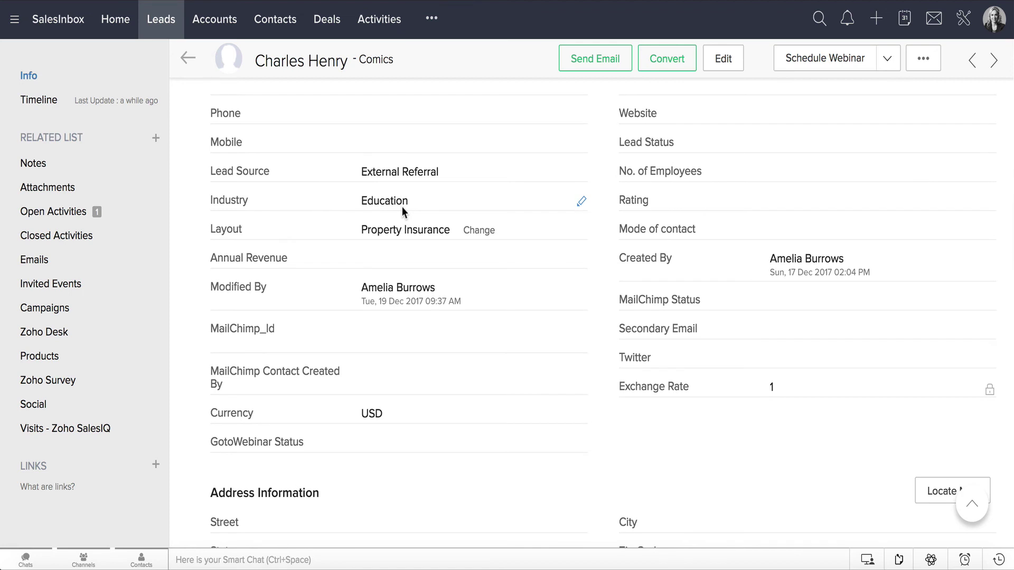
scroll(383, 369, down, 3)
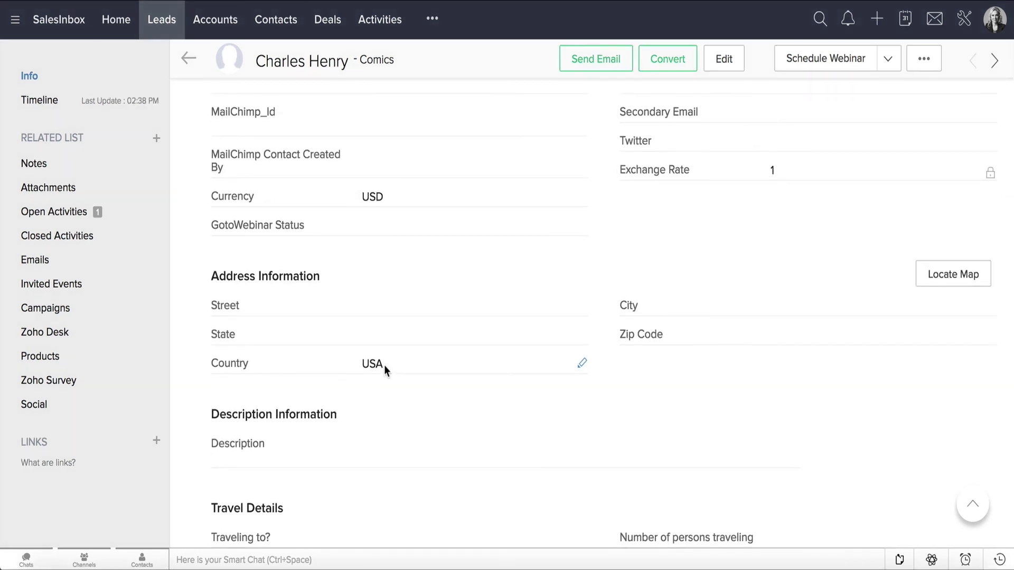
scroll(384, 365, up, 8)
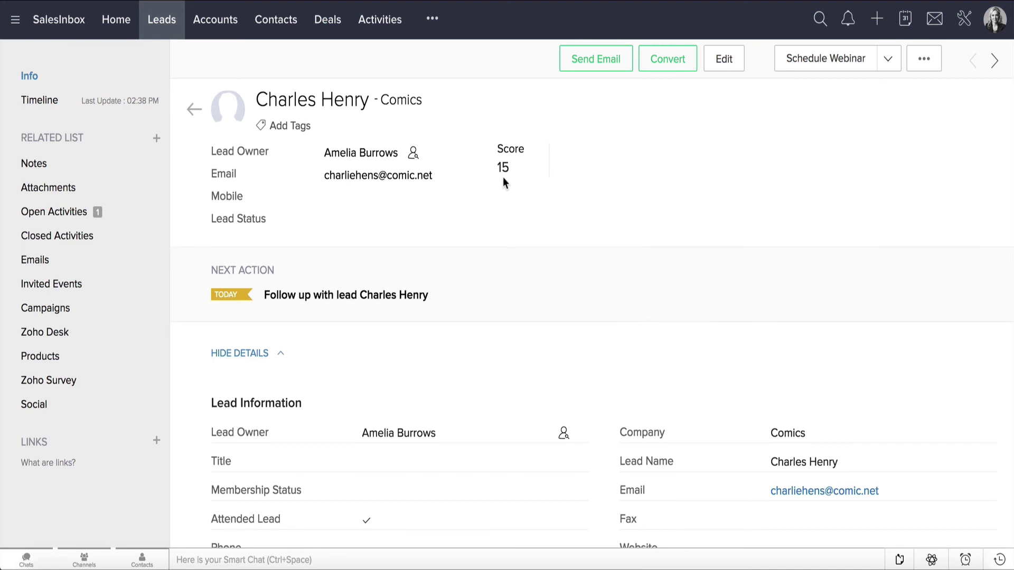
scroll(503, 183, down, 10)
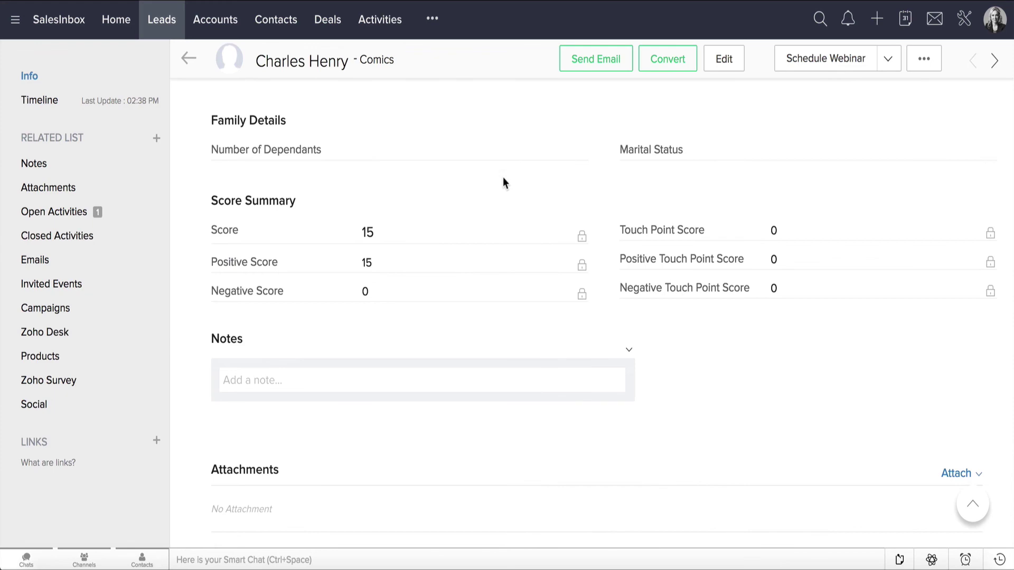
click(345, 187)
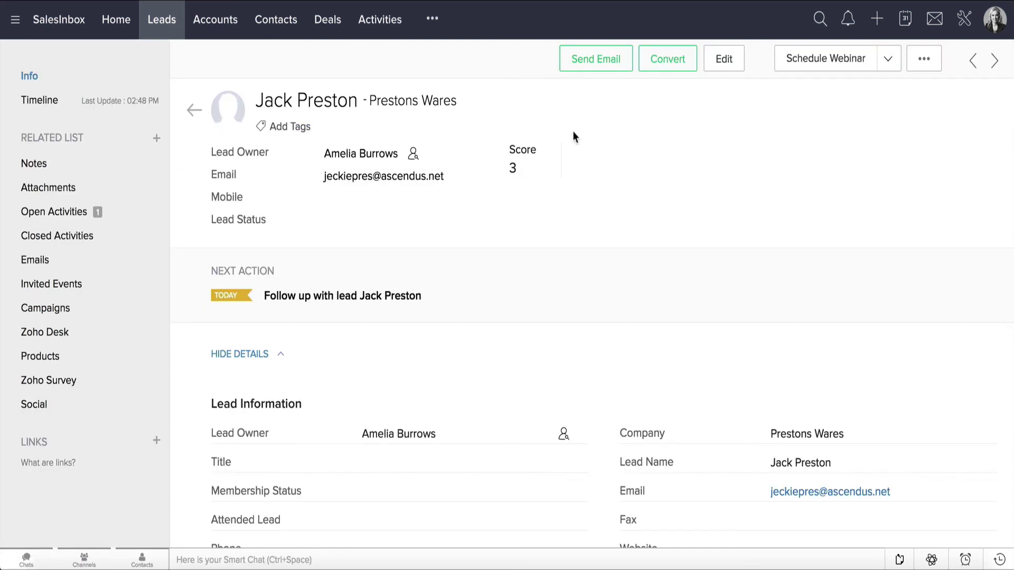
scroll(518, 171, down, 3)
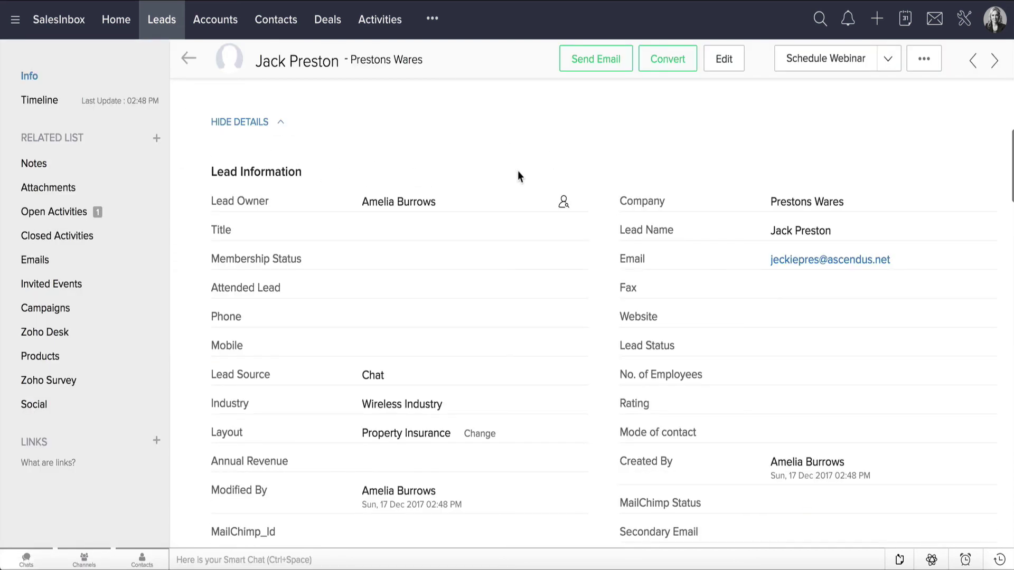
mouse_move(402, 405)
scroll(388, 406, down, 4)
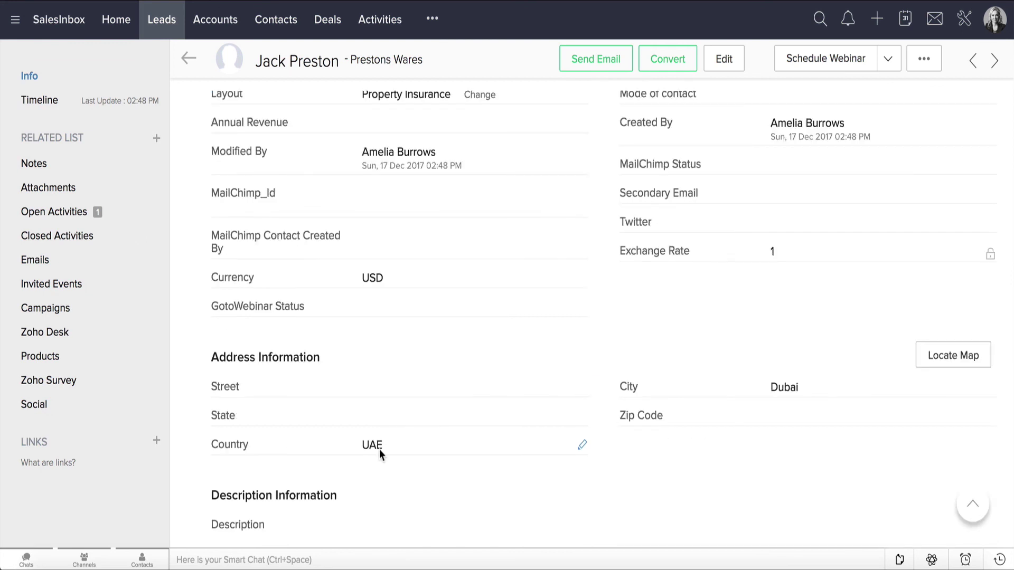